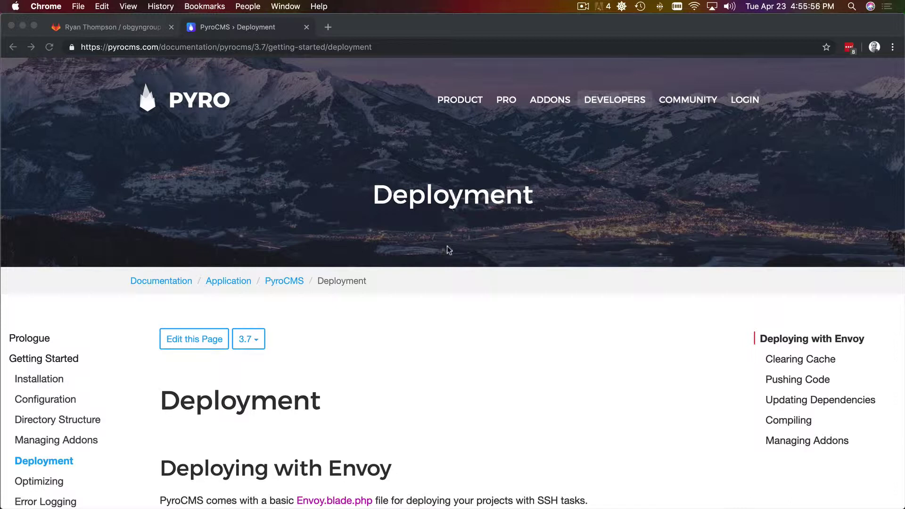
- Read through the PyroCMS deployment documentation on Envoy tasks
scroll(449, 249, "down", 7)
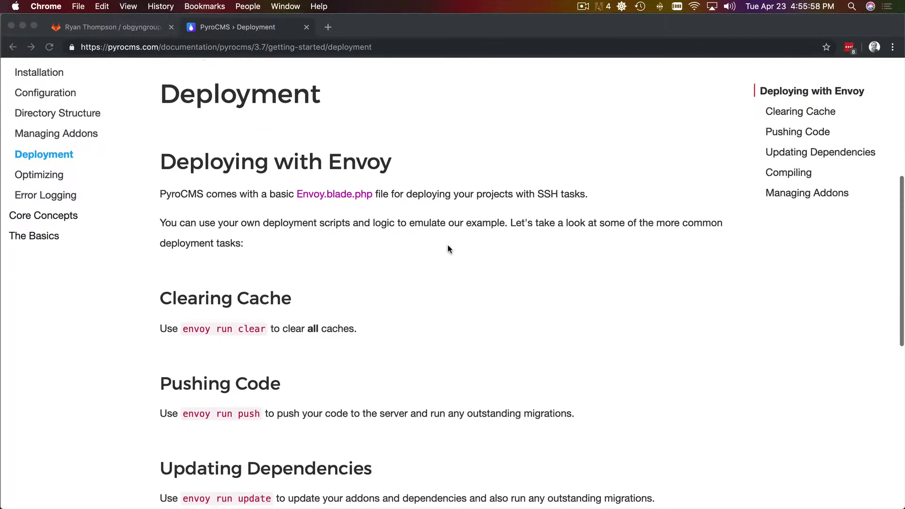
scroll(448, 248, "down", 2)
scroll(432, 188, "up", 1)
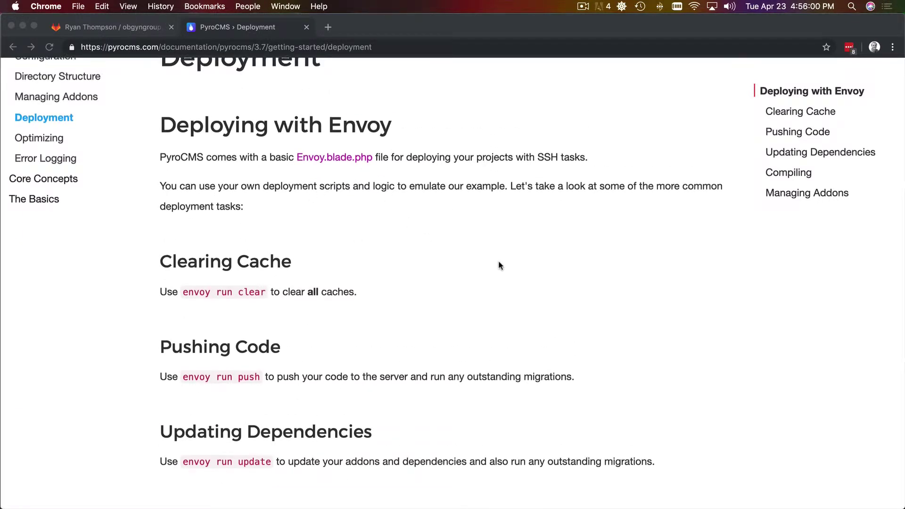
scroll(499, 264, "down", 4)
scroll(500, 261, "up", 10)
- Switch to PhpStorm and close theme.scss
key("super+Tab")
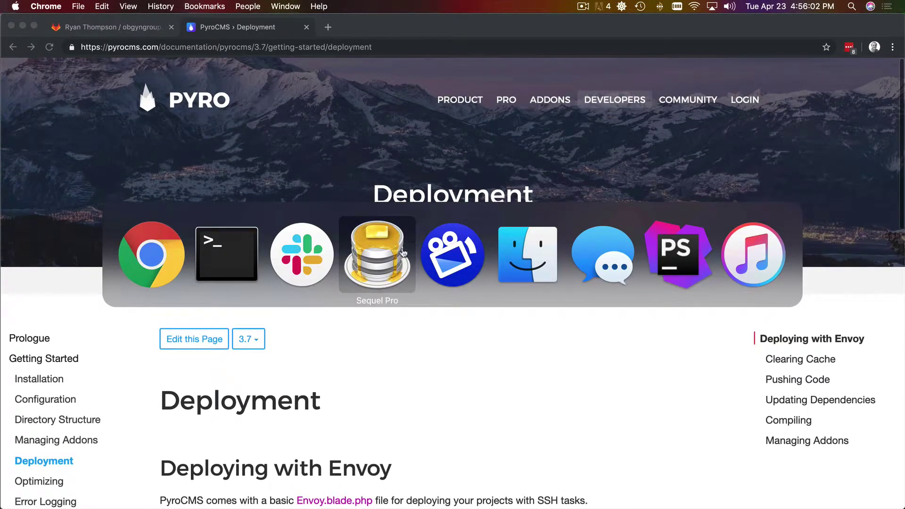
left_click(677, 255)
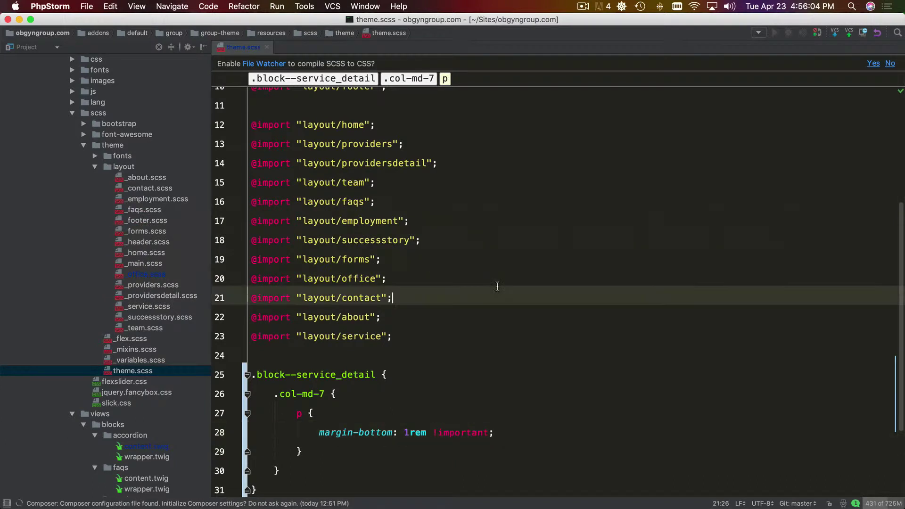
key("super+w")
- Collapse the nested project folders so only the top-level contents of obgyngroup.com are listed
key("Left")
key("Left")
key("Left")
key("Left")
key("Left")
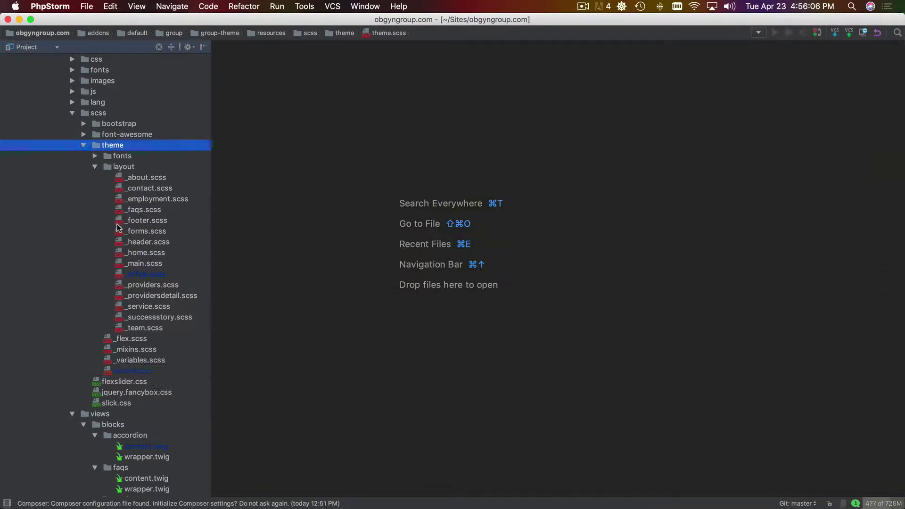
key("Left")
key("Left")
key("Left")
key("Left")
key("Left")
key("Left")
key("Left")
key("Left")
key("Left")
key("Left")
key("Left")
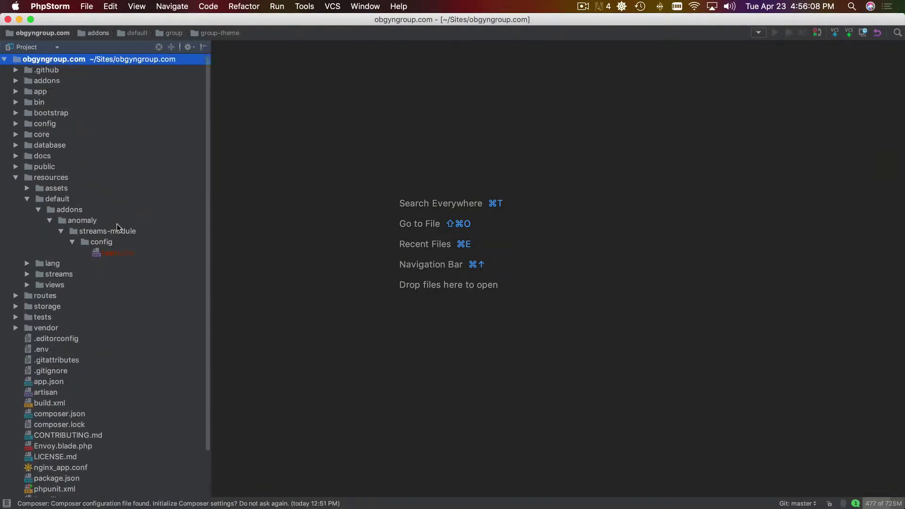
key("Right")
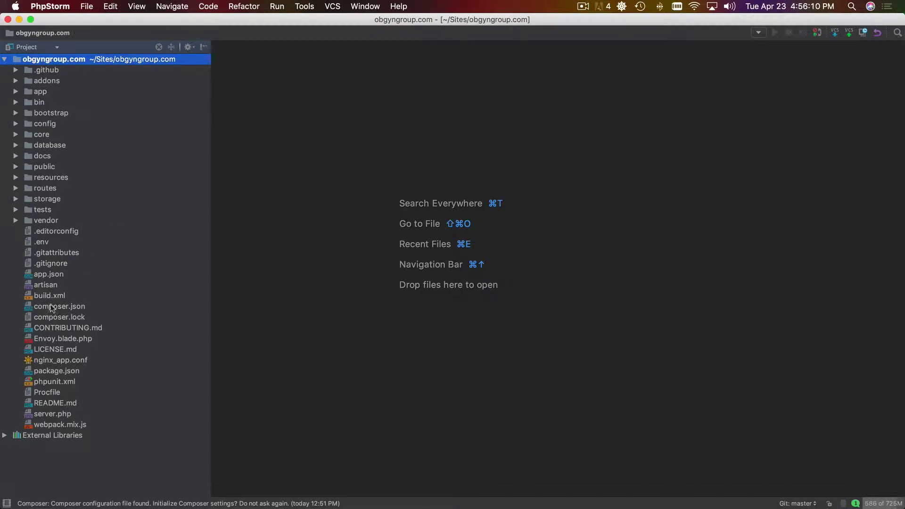
- Open Envoy.blade.php and replace every occurrence of "yoursite" with "obgyngroup"
double_click(68, 338)
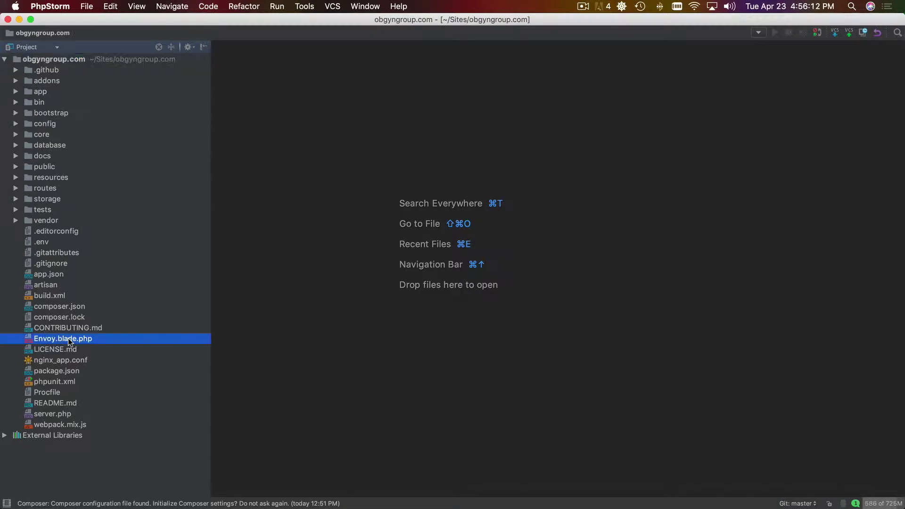
left_click(391, 84)
key("ctrl+g")
key("ctrl+g")
key("ctrl+g")
key("ctrl+g")
key("ctrl+g")
key("ctrl+g")
key("ctrl+g")
key("ctrl+g")
key("ctrl+g")
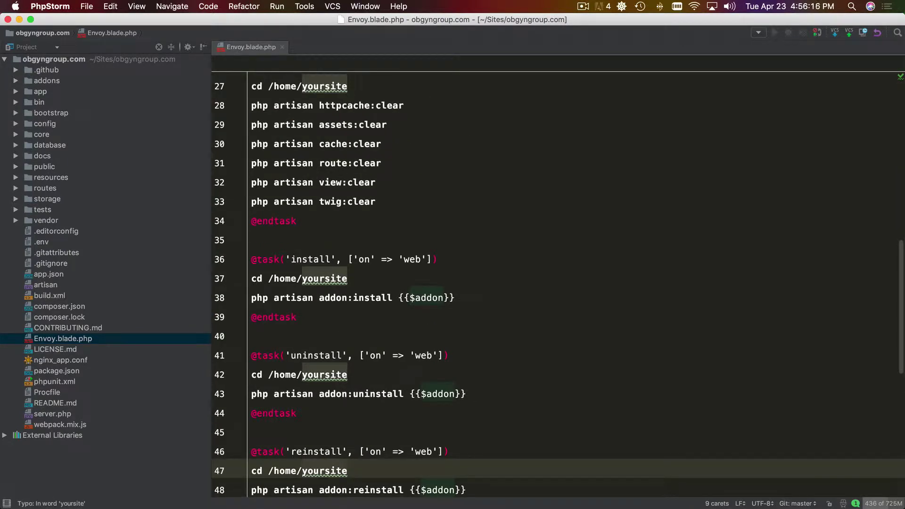
type("obgyngroup")
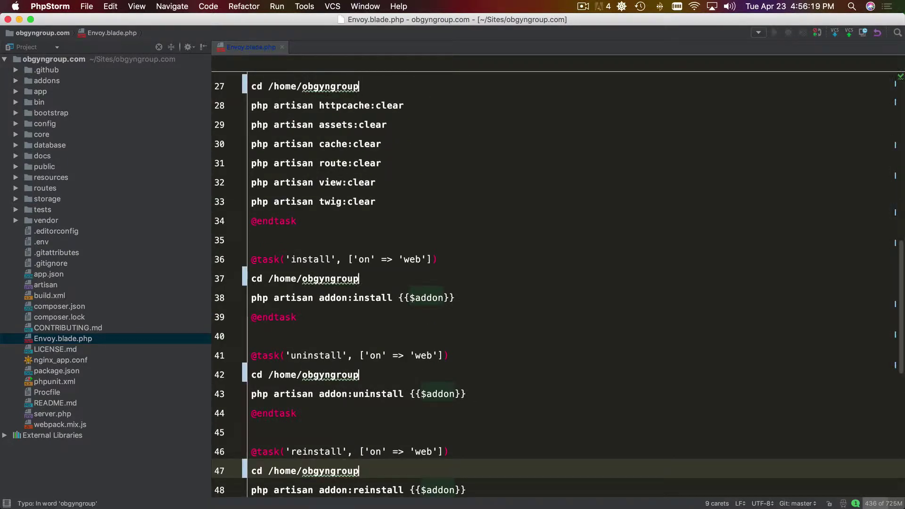
key("Escape")
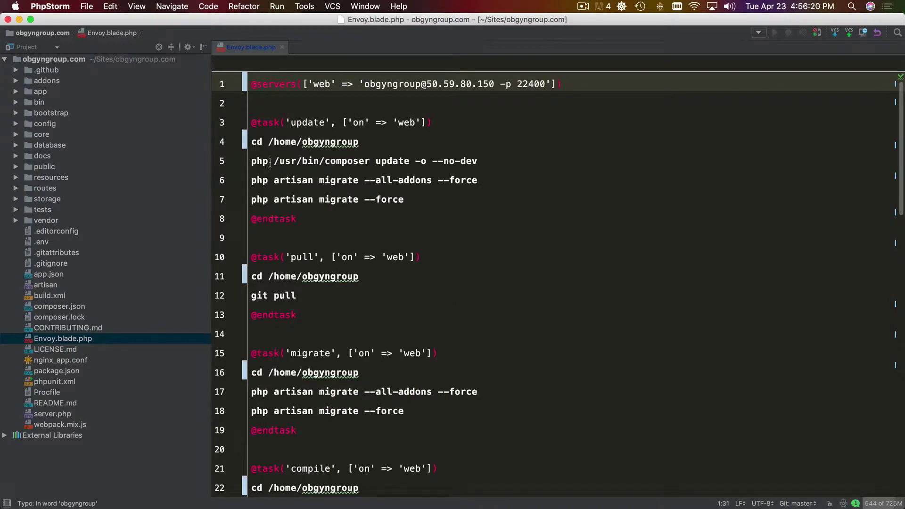
- Change the php binary to php72 in all of the Envoy task commands at once
left_click_drag(251, 160, 273, 161)
key("ctrl+super+g")
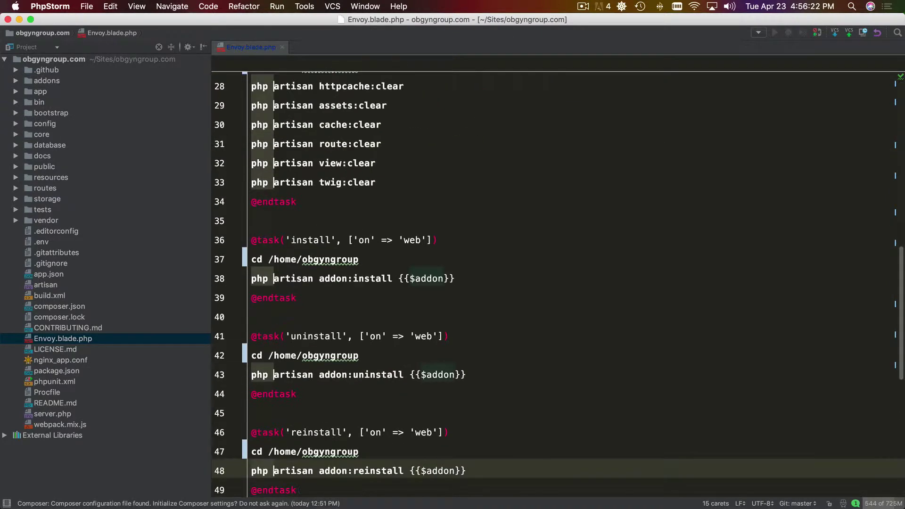
key("Right")
key("Left")
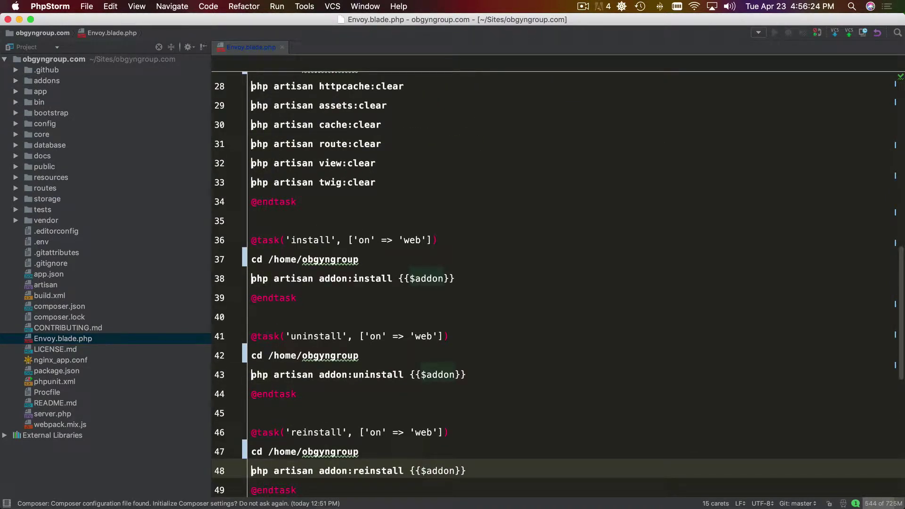
type("72")
key("Escape")
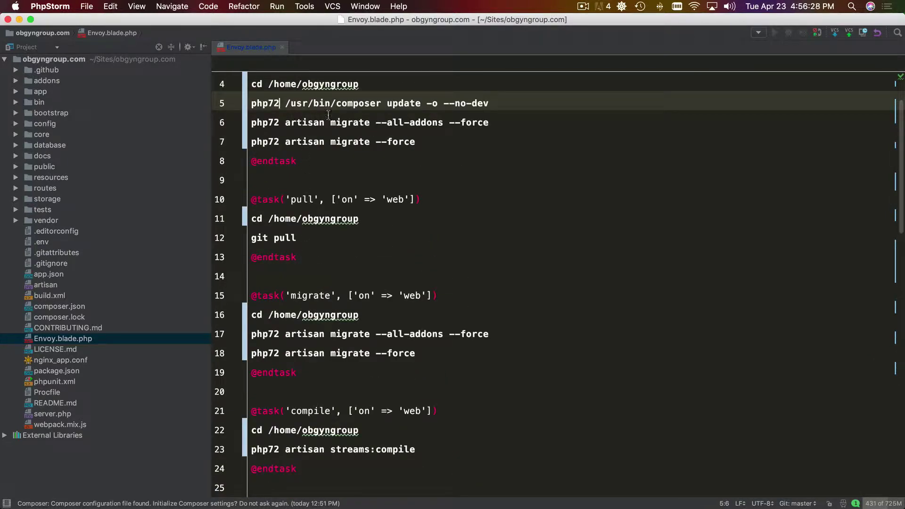
- Check the composer path and the remaining task commands in Envoy.blade.php, and close the file
double_click(351, 102)
scroll(364, 183, "down", 3)
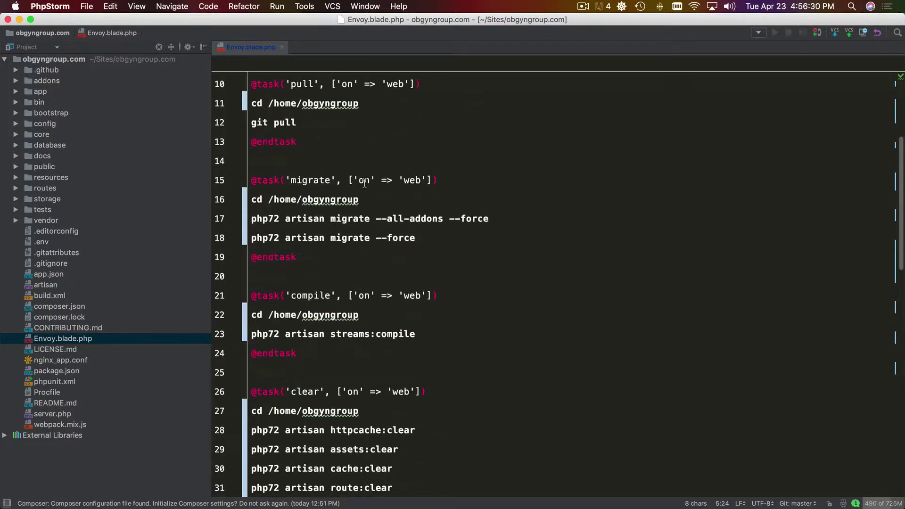
scroll(364, 183, "down", 5)
left_click(574, 242)
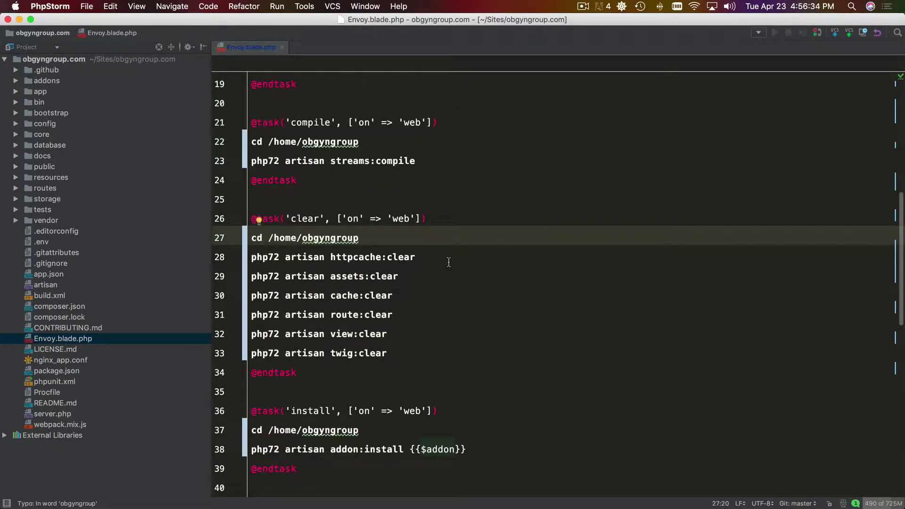
key("super+w")
- Switch to Terminal, exit the SSH session to the server and clear the screen
key("super+Tab")
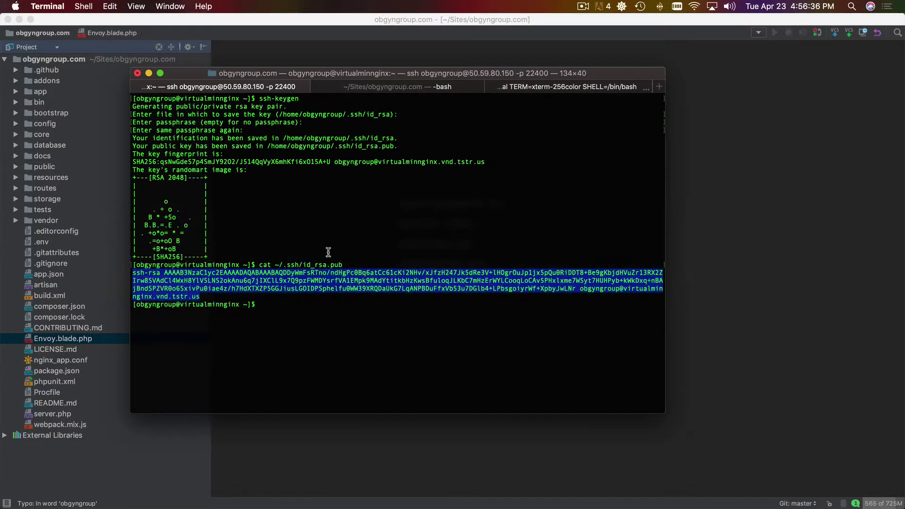
type("exit")
key("Return")
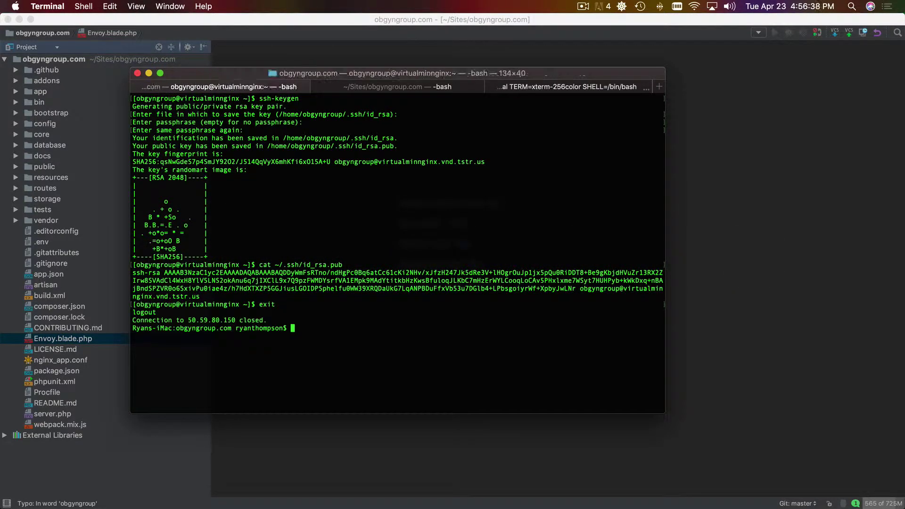
type("clear")
key("Return")
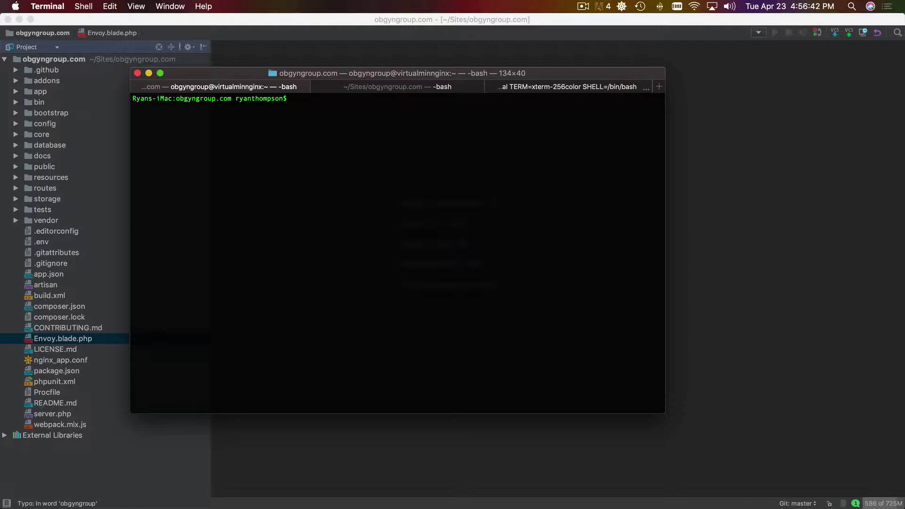
left_click(583, 6)
left_click(590, 52)
- Commit all project changes with git add-commit and the message "Done", and push them to the remote repository
type("git add-commit -m \"Done\"")
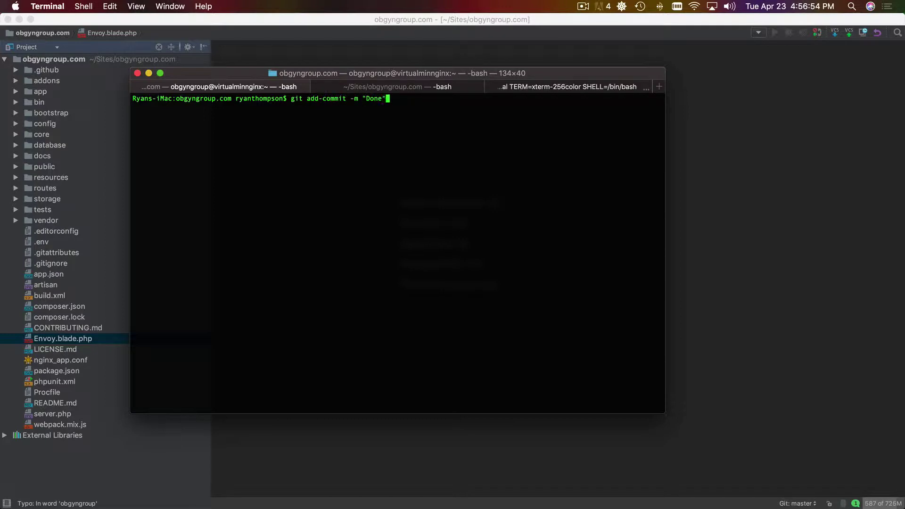
key("Return")
type("git push")
key("Return")
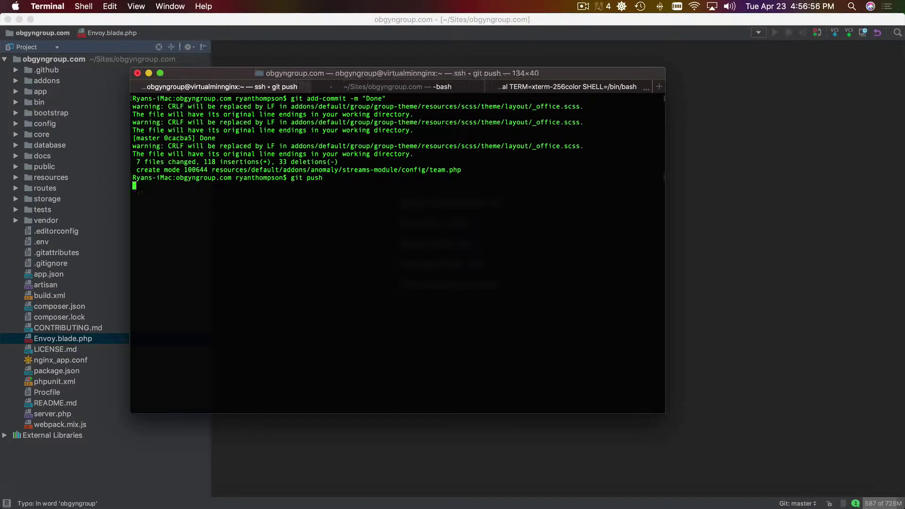
- Close the two extra shell sessions, keeping only the one used for the git push
left_click(492, 86)
left_click(474, 152)
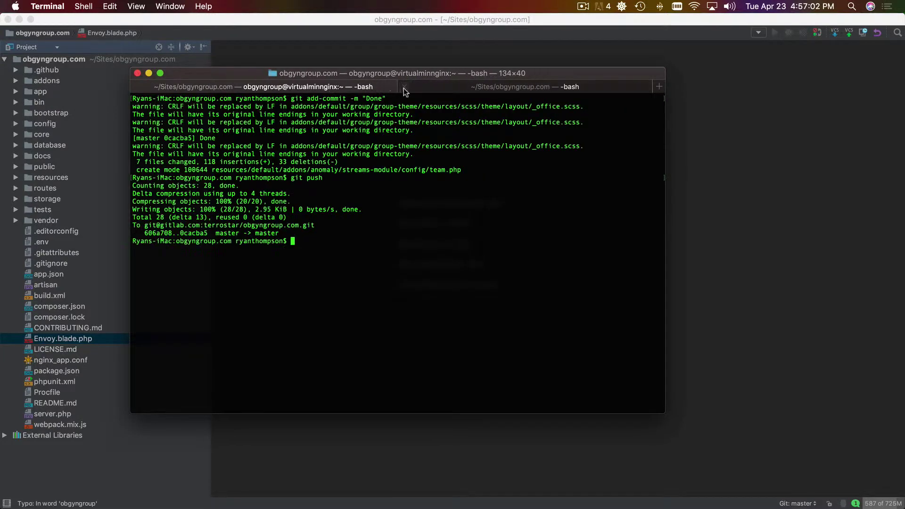
left_click(405, 87)
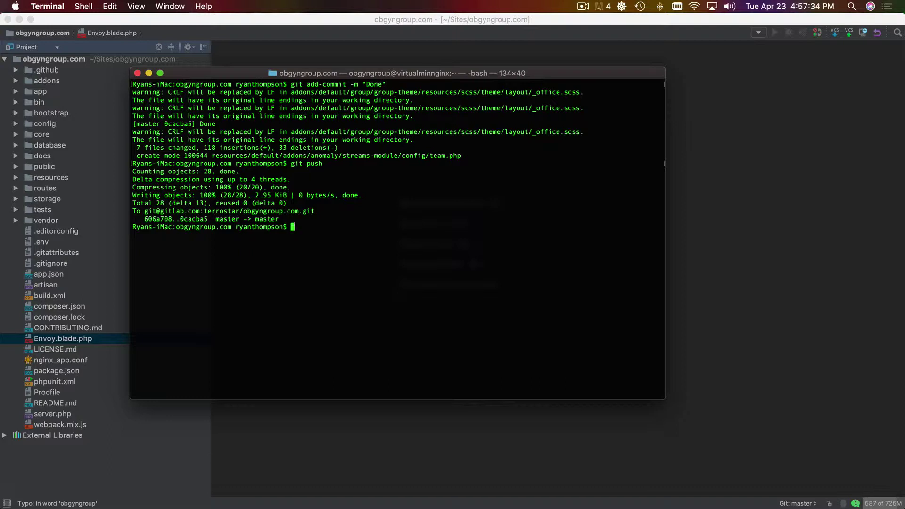
left_click(59, 244)
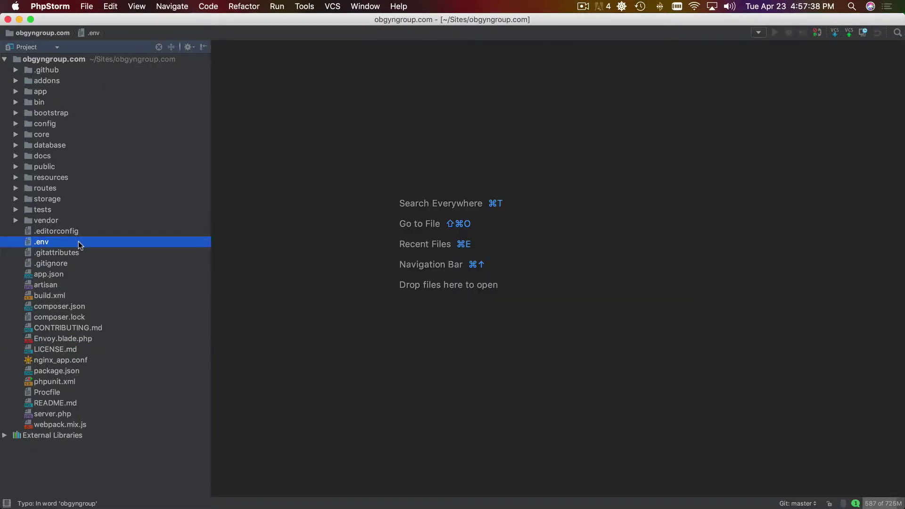
key("super+Tab")
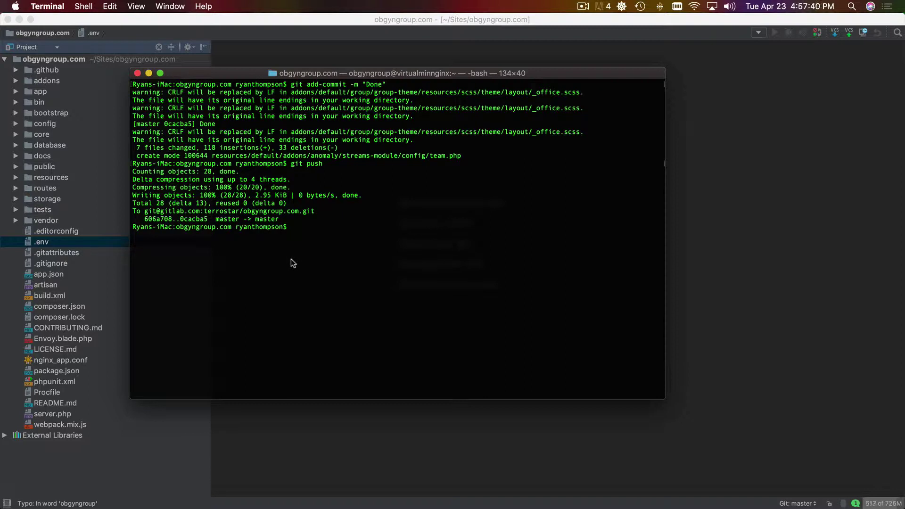
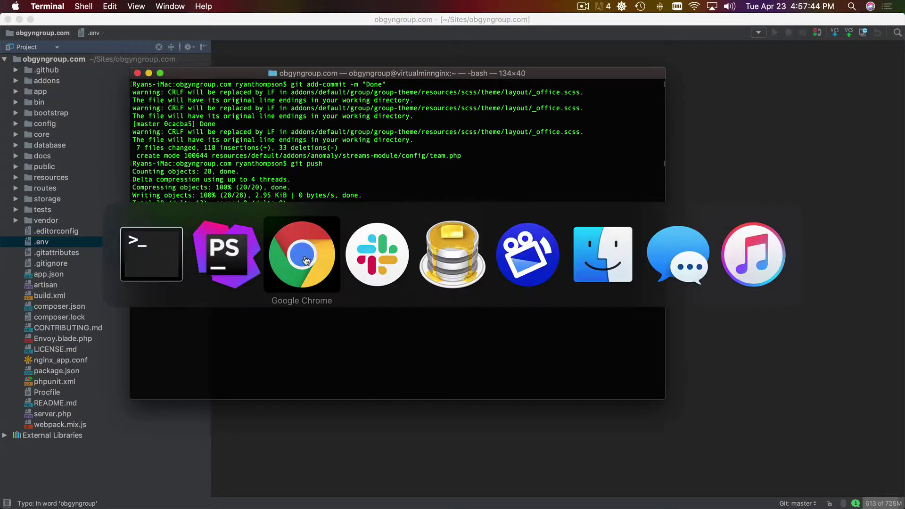
- Switch to Sequel Pro and export all tables of the localhost obgyngroup database as an SQL file to Downloads
left_click(444, 255)
left_click(89, 65)
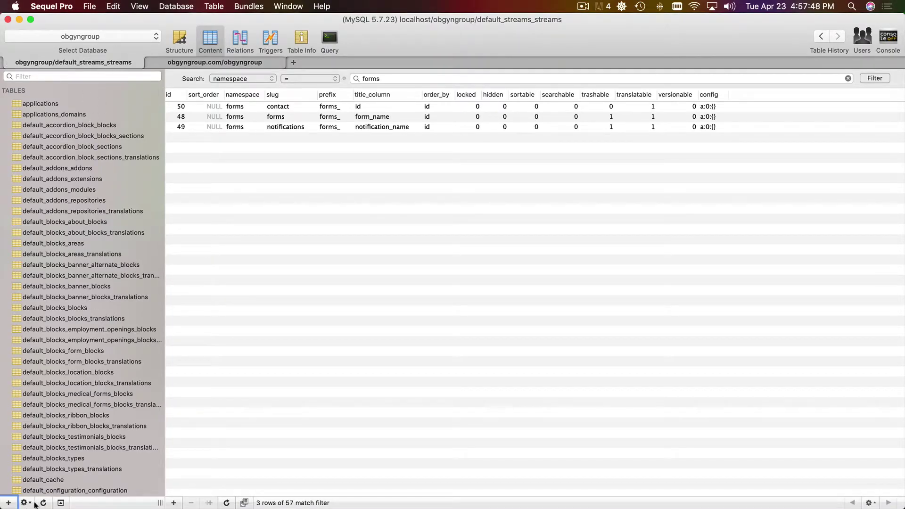
left_click(73, 211)
key("super+a")
right_click(92, 210)
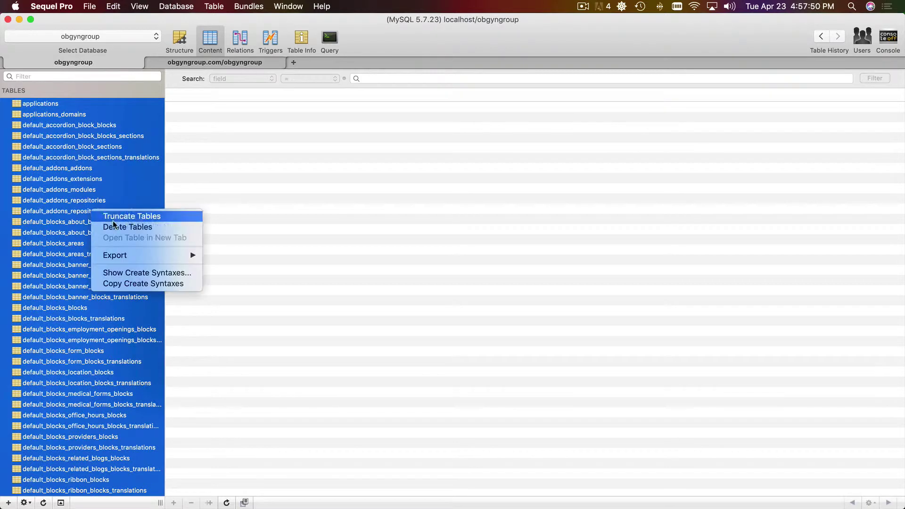
mouse_move(170, 256)
left_click(231, 252)
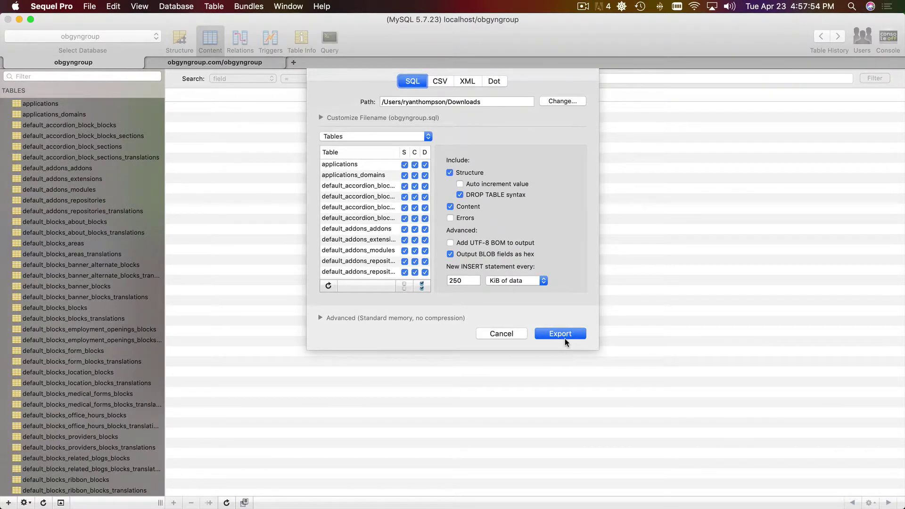
left_click(564, 334)
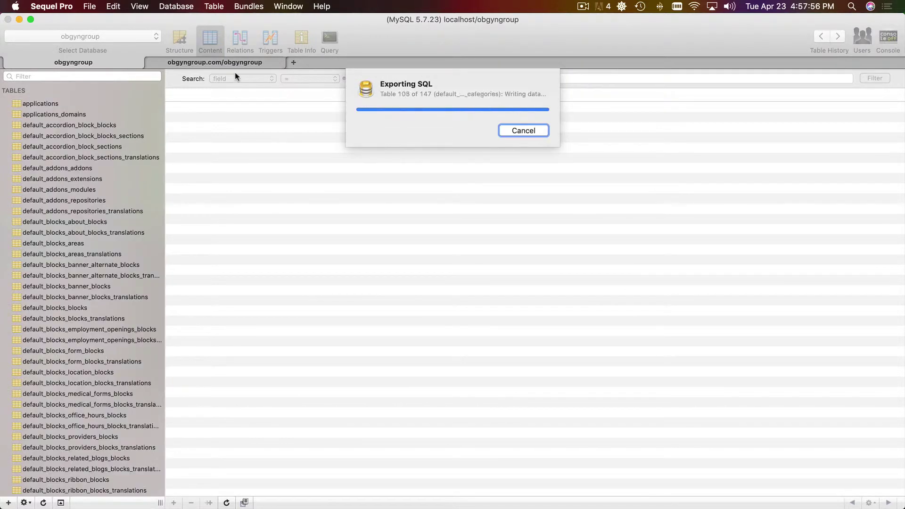
- Import obgyngroup.sql from Downloads into the obgyngroup database on the obgyngroup.com connection
left_click(218, 63)
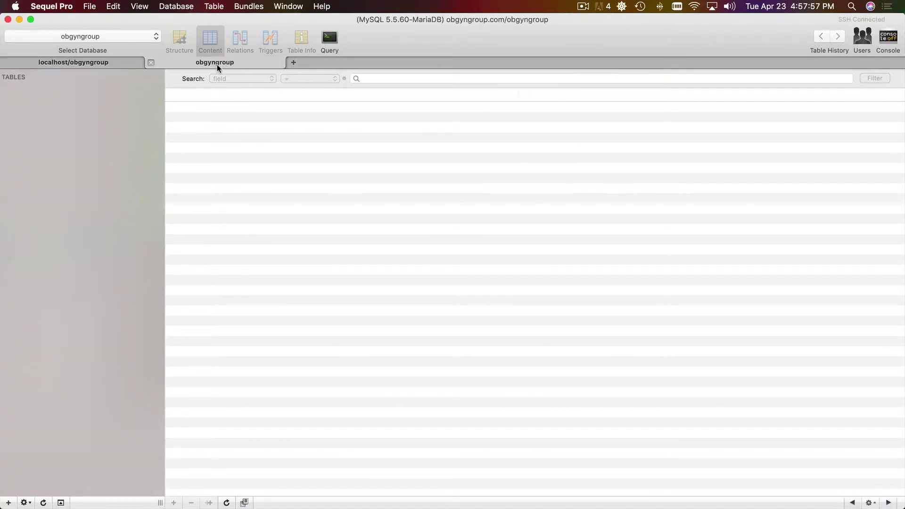
left_click(90, 35)
left_click(90, 35)
left_click(89, 6)
left_click(103, 132)
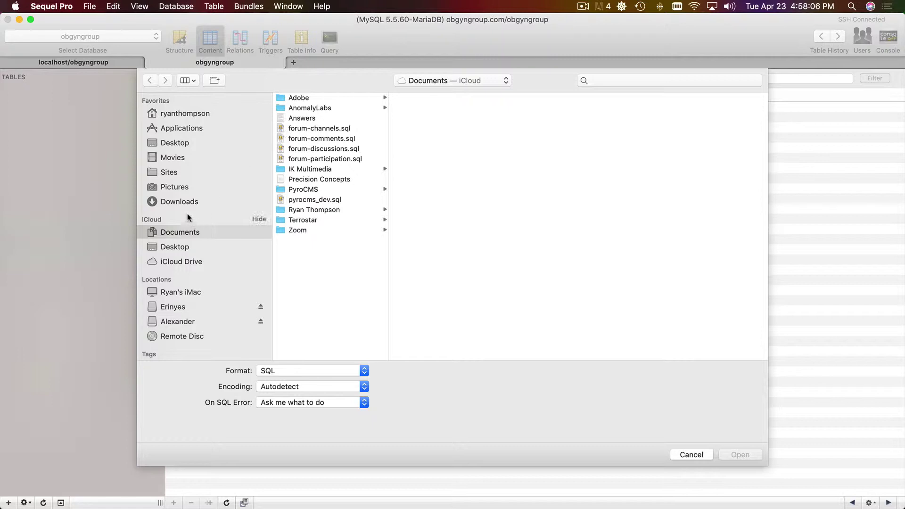
left_click(178, 203)
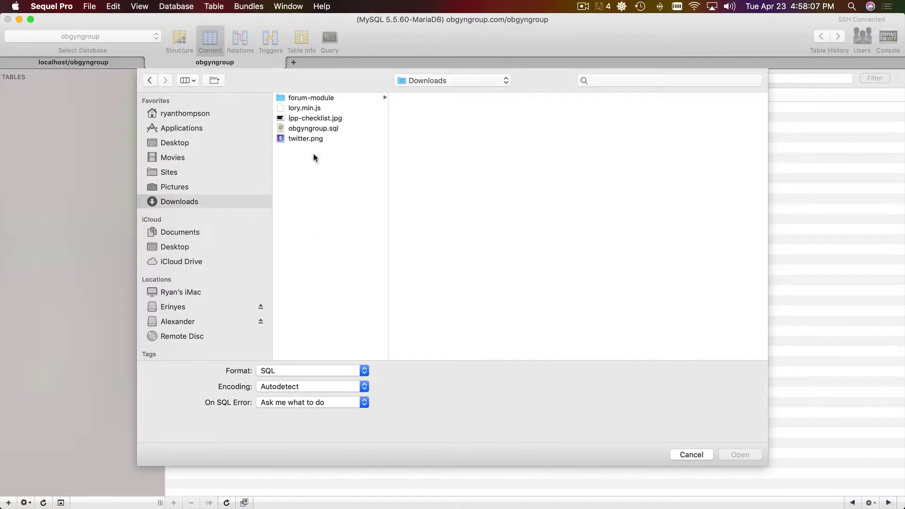
left_click(311, 128)
left_click(740, 456)
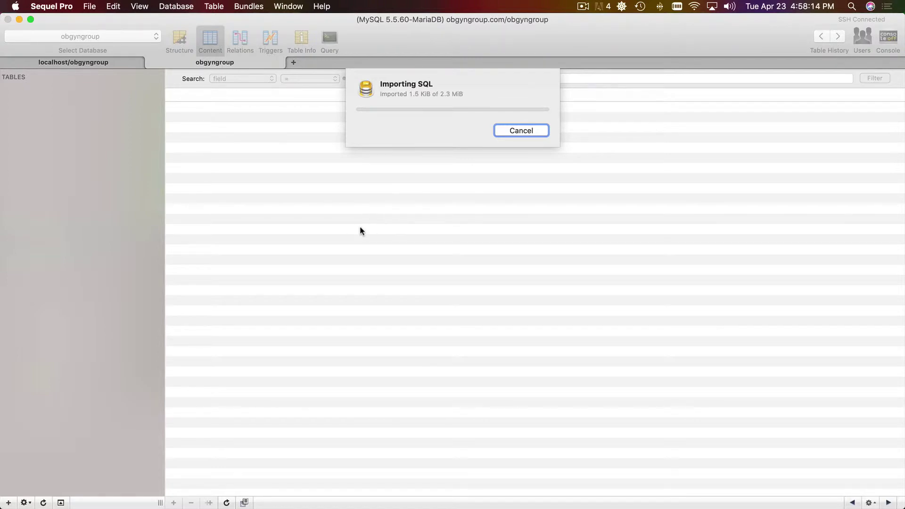
key("super+Tab")
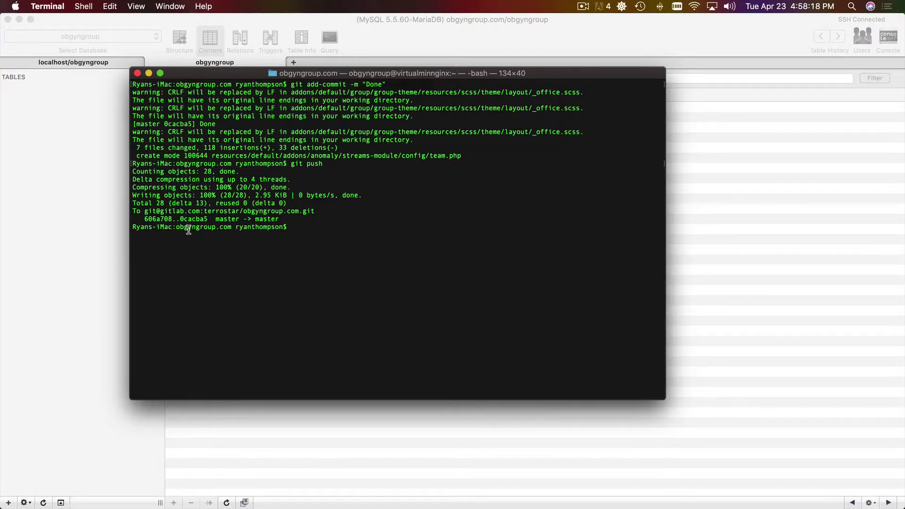
type("cat Env")
key("Tab")
key("Return")
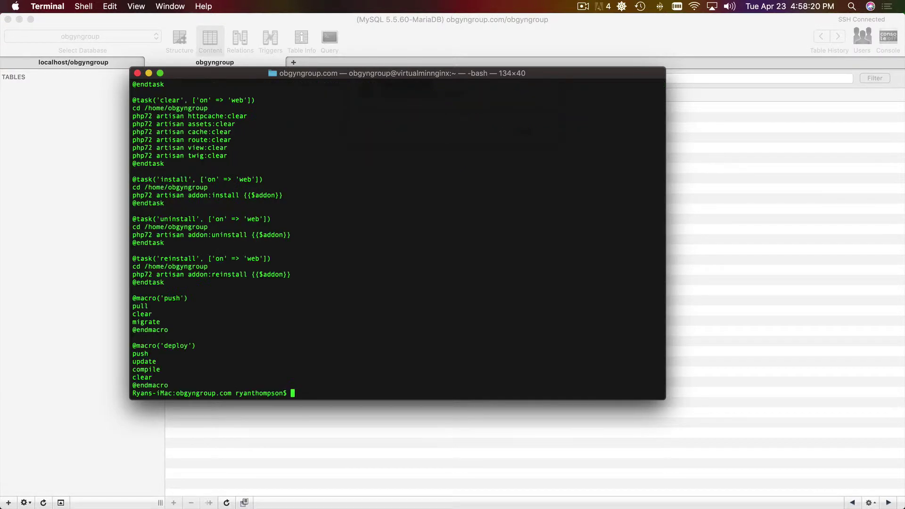
scroll(275, 127, "up", 5)
scroll(275, 128, "up", 6)
left_click_drag(212, 123, 338, 124)
key("super+c")
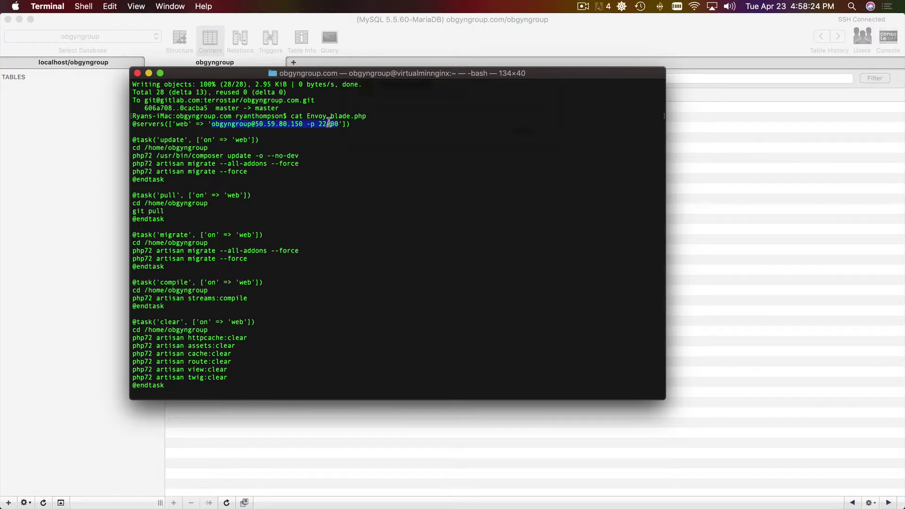
key("Return")
type("ssh")
key("super+v")
key("Return")
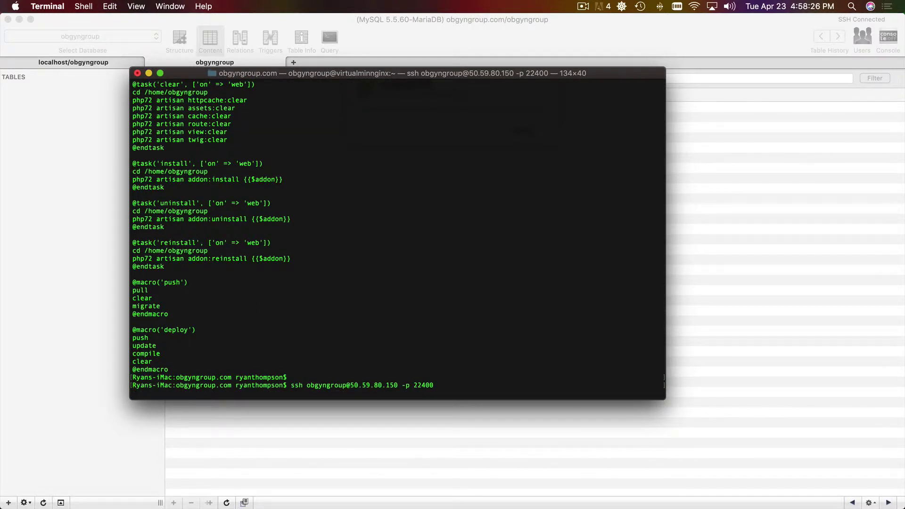
- Check the import in Sequel Pro, then switch to Chrome and get the obgyngroup.com GitLab project's SSH clone URL
key("super+Tab")
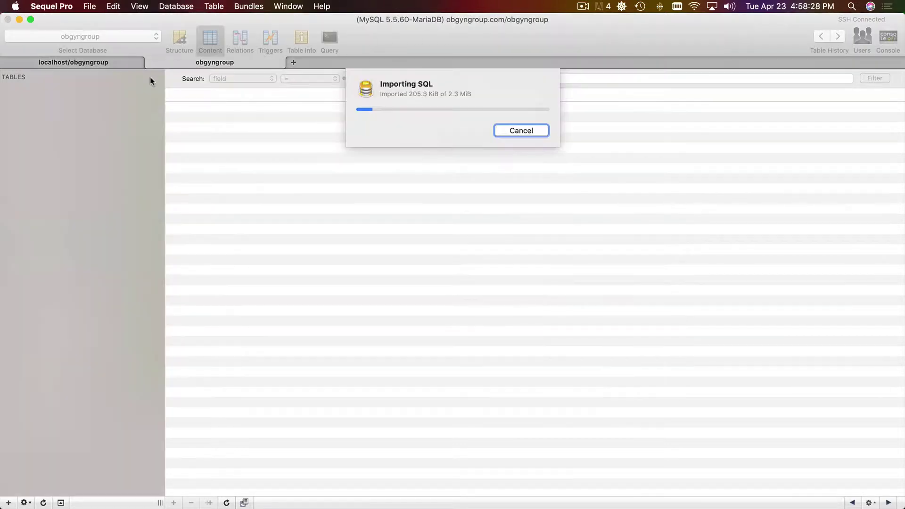
key("super+Tab")
key("super+Tab")
key("super+Tab")
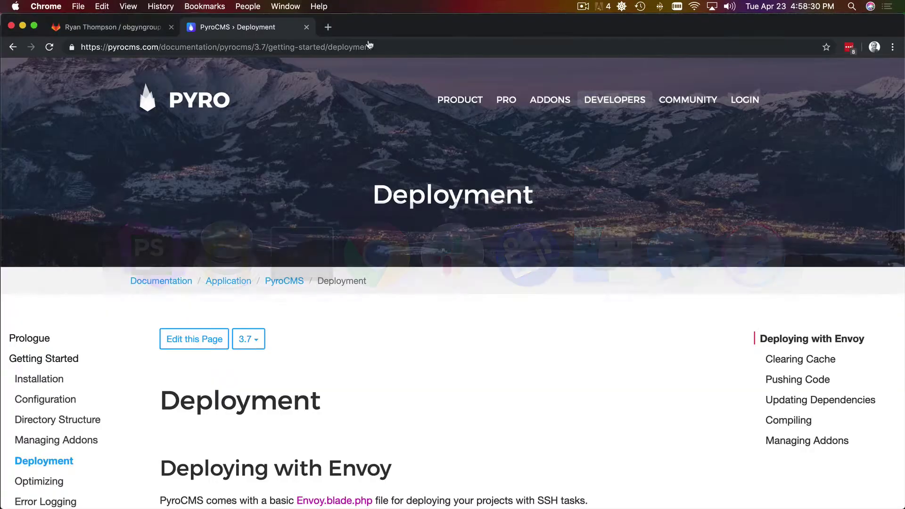
left_click(110, 27)
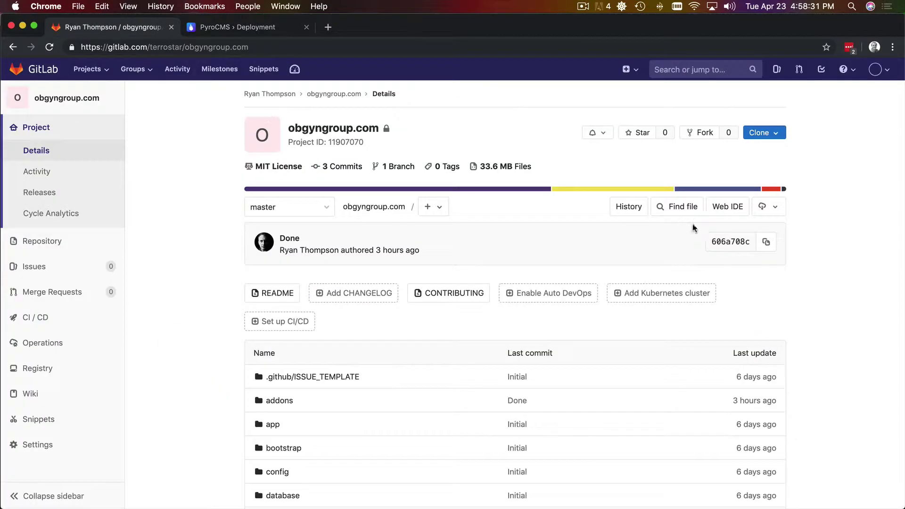
left_click(763, 132)
left_click(704, 177)
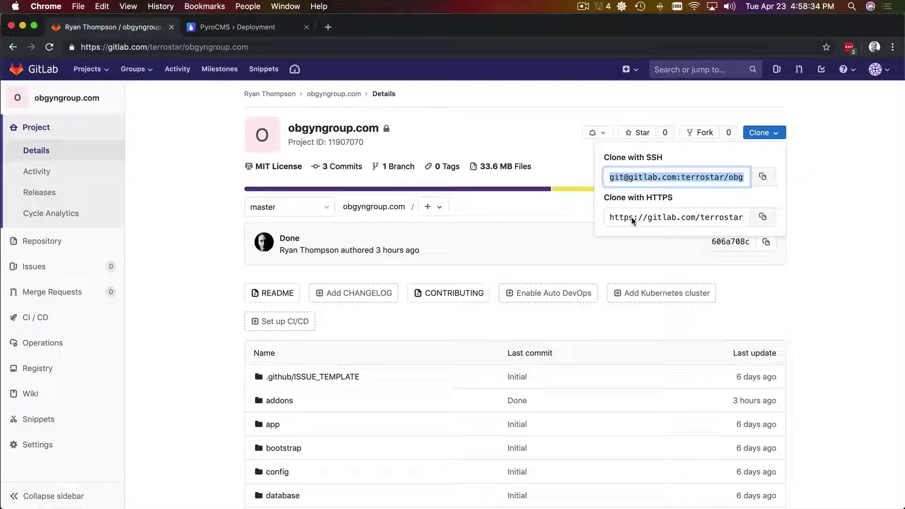
- Return to the SSH session in Terminal and list the contents of the server's home directory
key("super+Tab")
key("super+Tab")
key("super+Tab")
key("super+Tab")
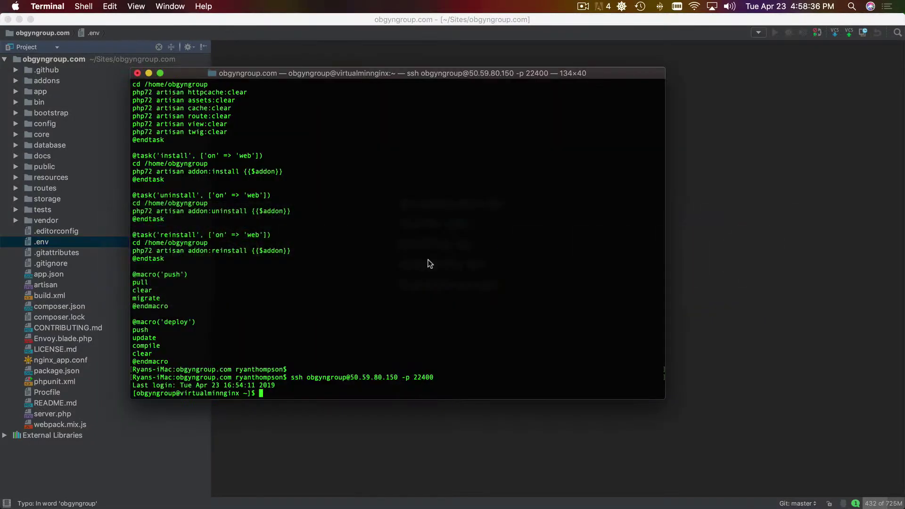
type("ls")
key("Return")
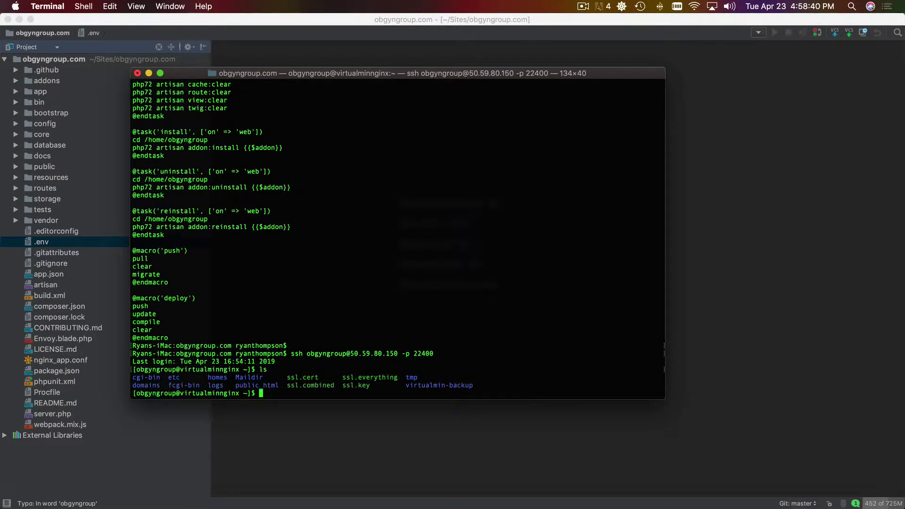
type("git init")
key("Return")
type("git remote add o")
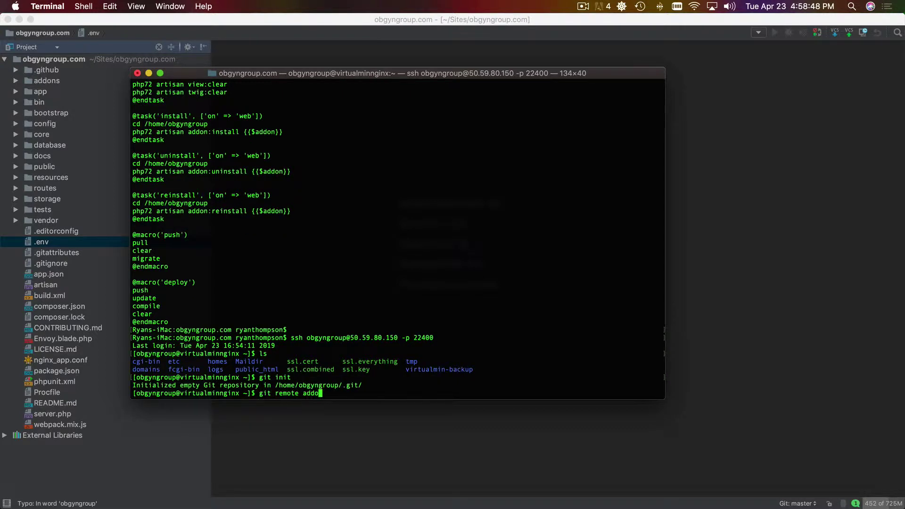
type("rigin")
key("super+v")
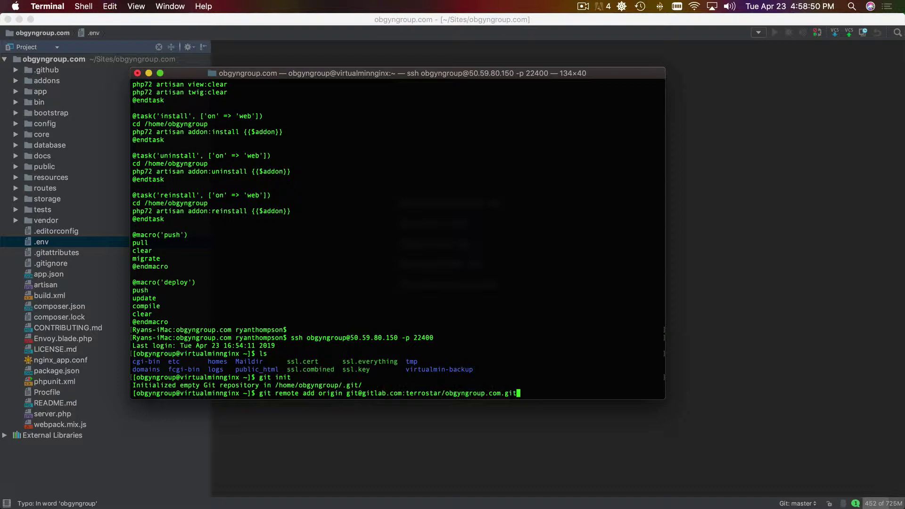
key("Return")
- Fetch everything from the remote with git fetch --all, accepting gitlab.com as a known host
type("git pu")
type("fetch --all")
key("Return")
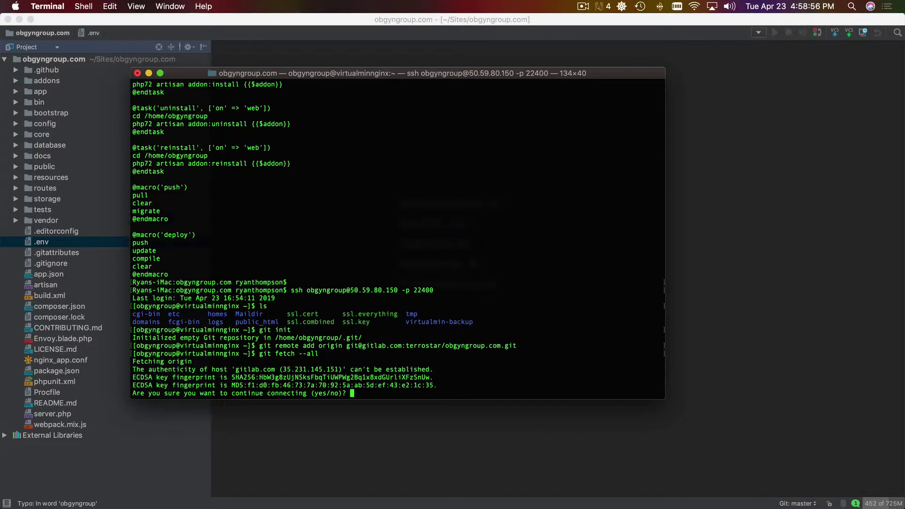
type("yes")
key("Return")
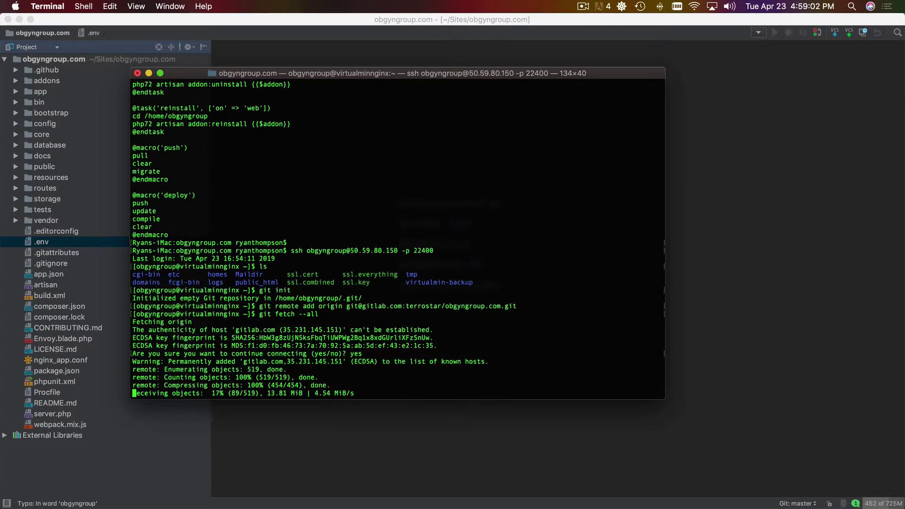
- Switch to Chrome and examine the Composer token command under GitHub Authentication for PRO in the PyroCMS Managing Addons documentation
key("super+Tab")
left_click(232, 27)
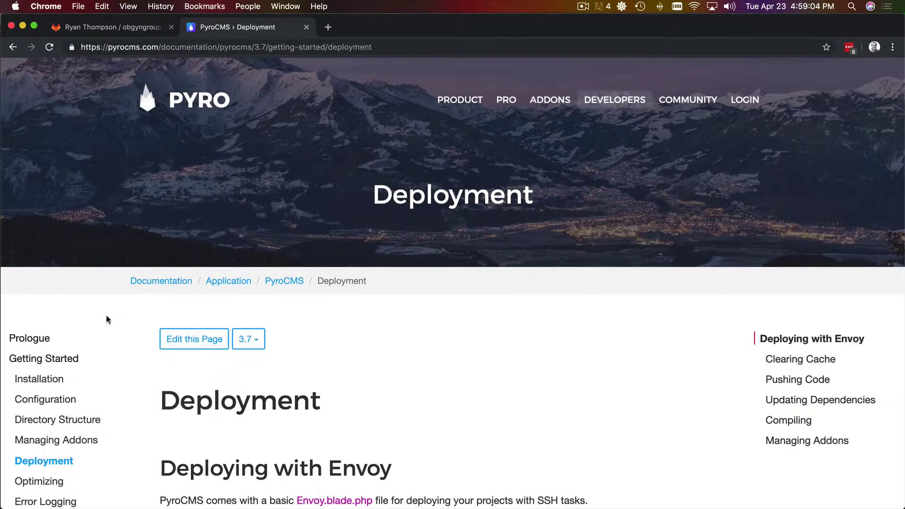
scroll(102, 303, "down", 3)
left_click(60, 359)
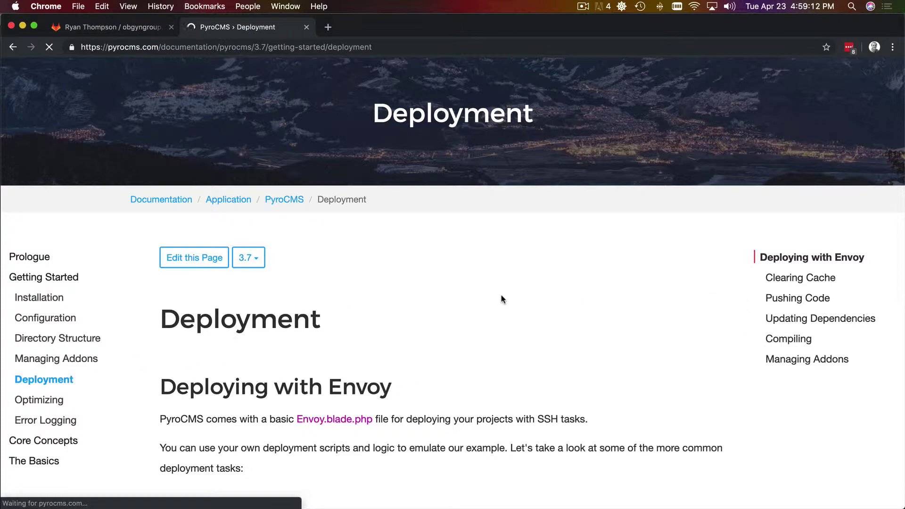
left_click(621, 6)
left_click(620, 352)
scroll(619, 352, "down", 5)
scroll(484, 291, "down", 3)
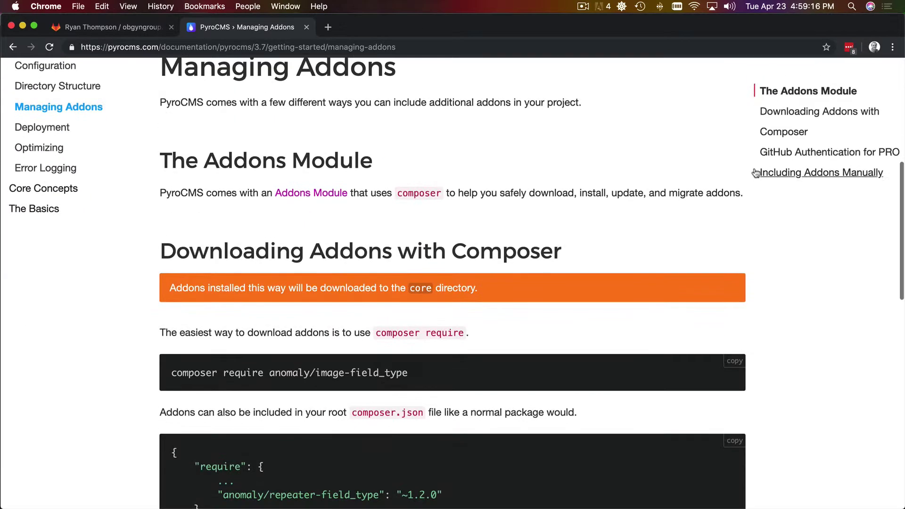
left_click(784, 152)
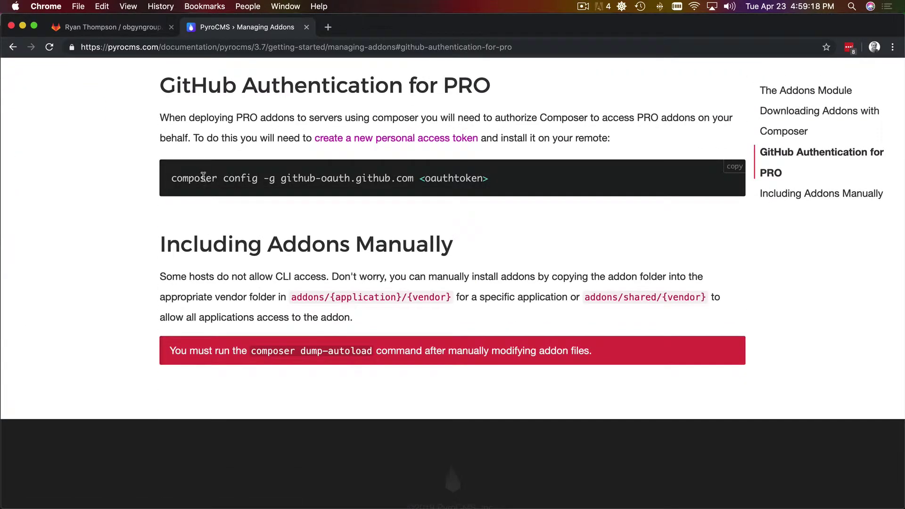
left_click_drag(192, 177, 403, 177)
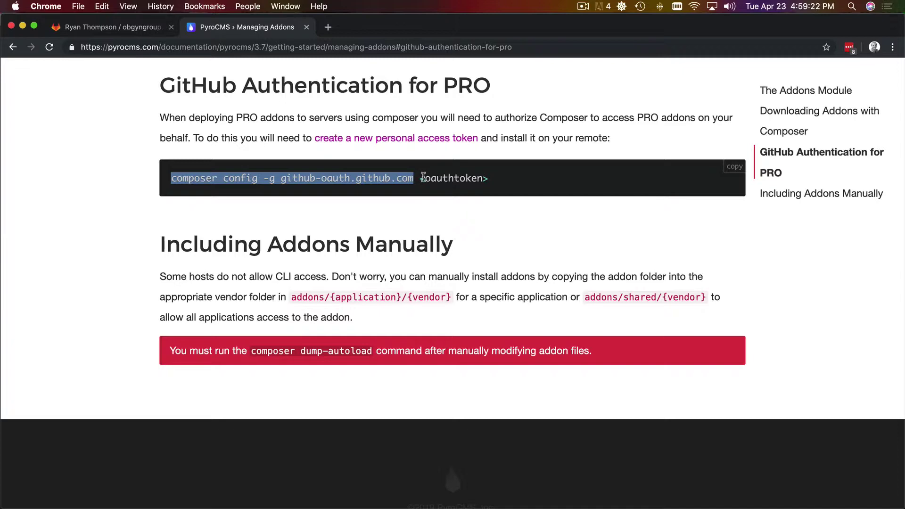
- Switch back to Terminal and try git pull and git pull --all on the server, listing the branches after each
key("super+Tab")
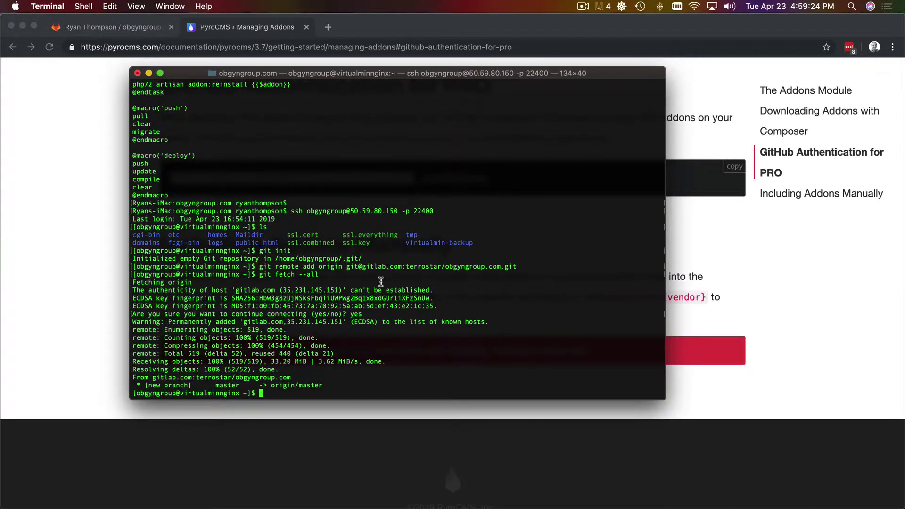
type("git pull")
key("Return")
type("git branch")
key("Return")
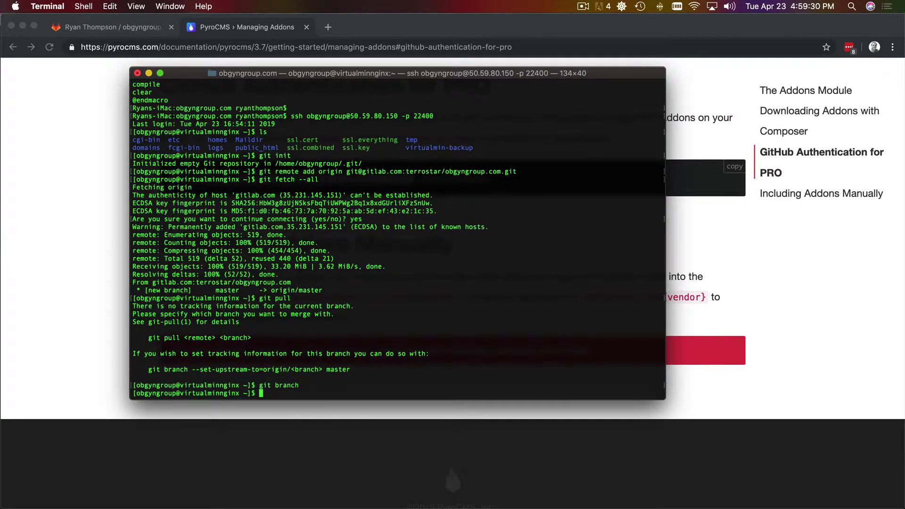
type("git pull --all")
key("Return")
type("git branch")
key("Return")
- Check out a local master branch on the server from origin/master
type("git c")
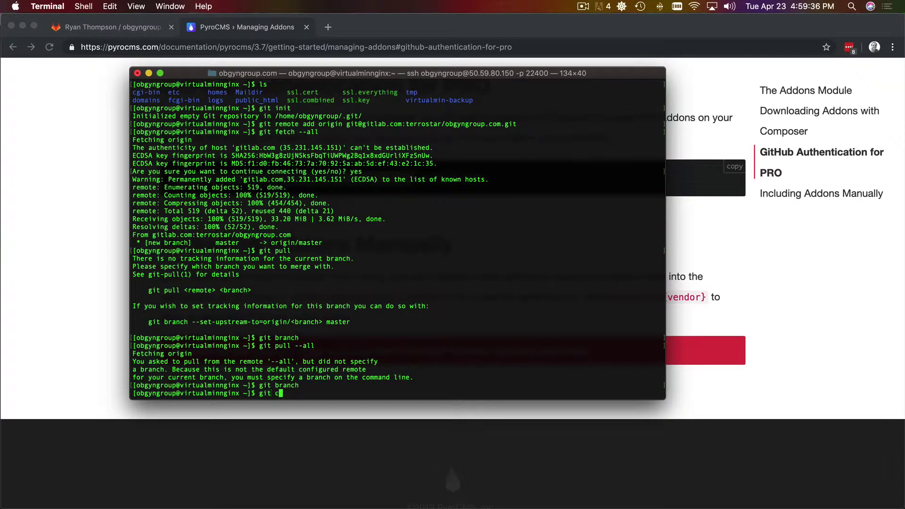
type("hekcout")
key("BackSpace")
key("BackSpace")
key("BackSpace")
key("BackSpace")
type("ckout -b master origin/master")
key("Return")
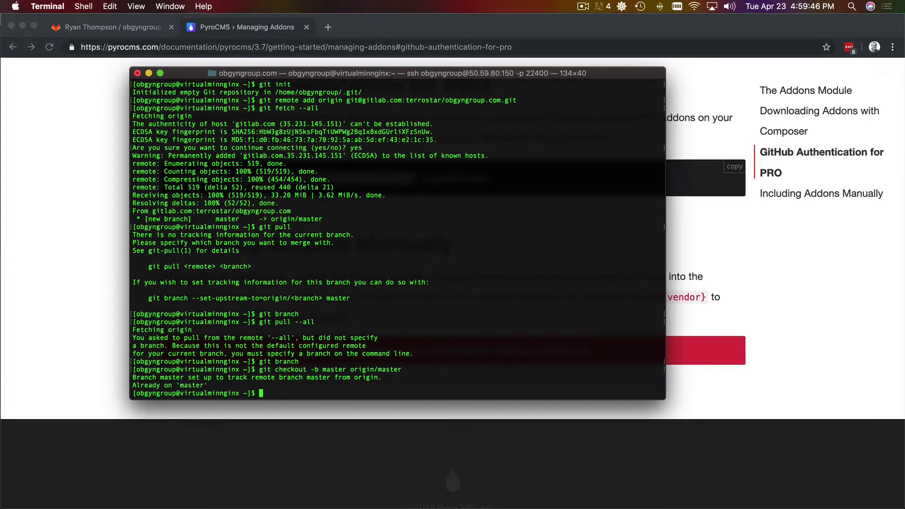
- Pull master from origin, and push it back with -u to set the upstream branch
type("git pull origin master")
key("Return")
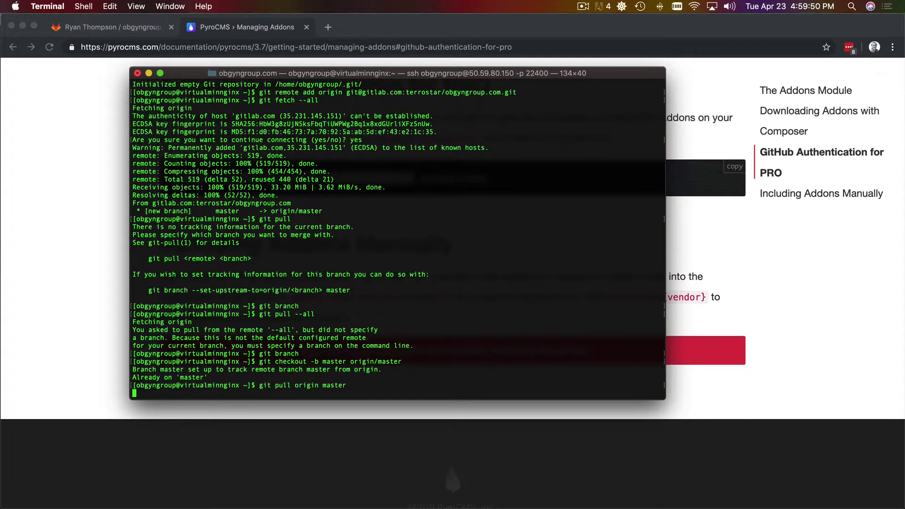
type("git p")
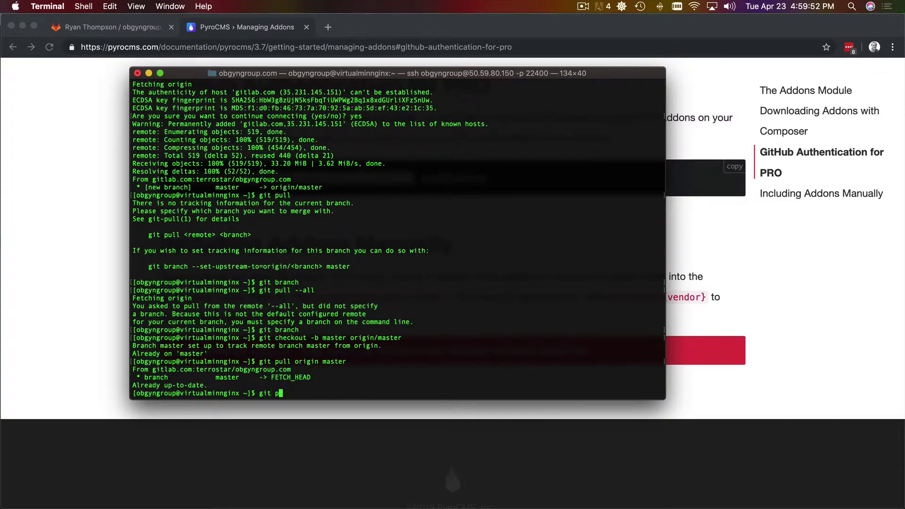
type("ush -u origin master")
key("Return")
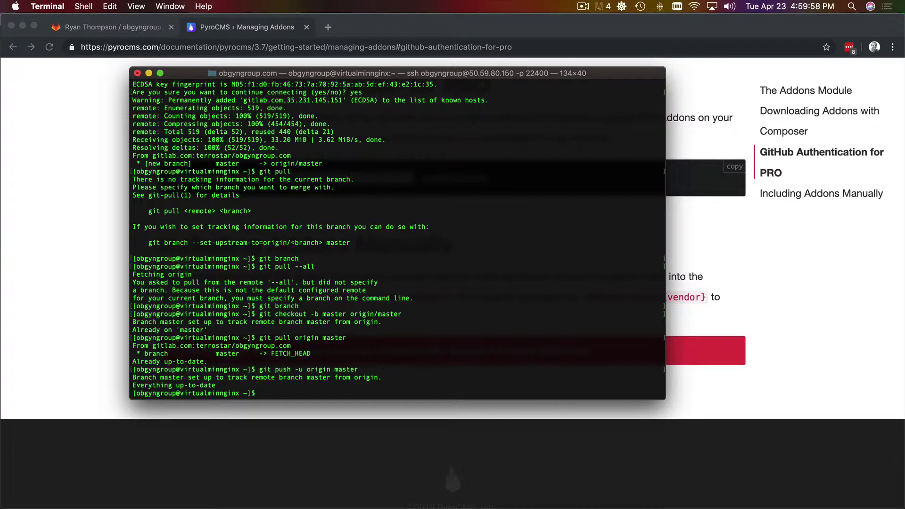
- Install the project's Composer dependencies on the server with the --no-dev option
type("composer install --no-dev --pref")
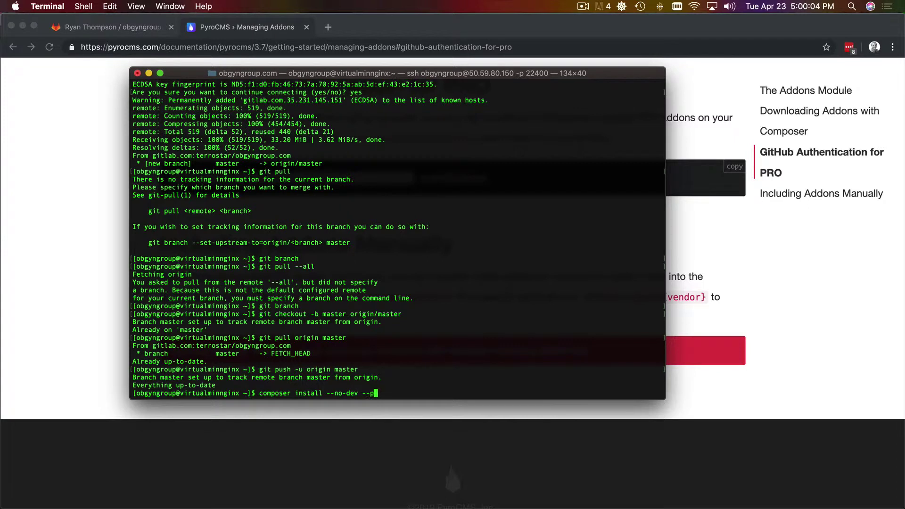
key("BackSpace")
key("BackSpace")
key("BackSpace")
key("Return")
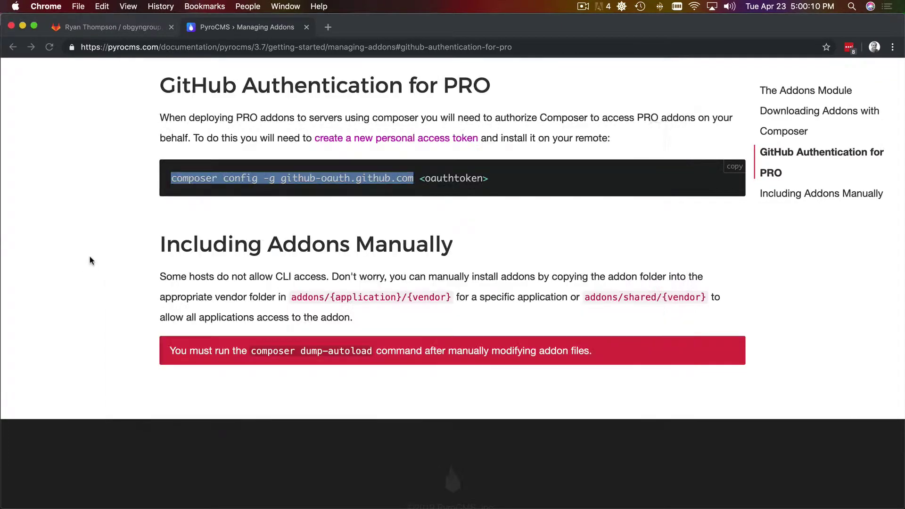
- Search the PyroCMS Installation documentation for "publi" to examine the guidance on the web root directory
left_click(91, 266)
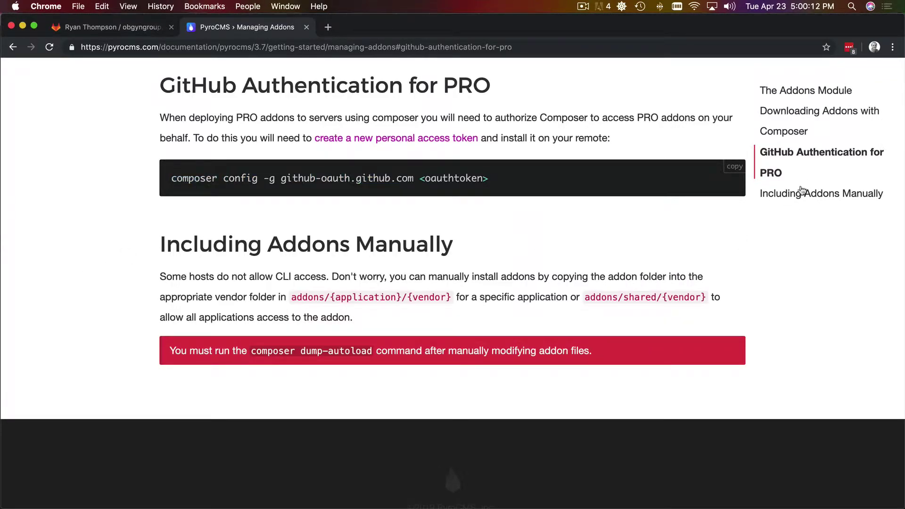
scroll(496, 202, "up", 15)
scroll(169, 270, "down", 3)
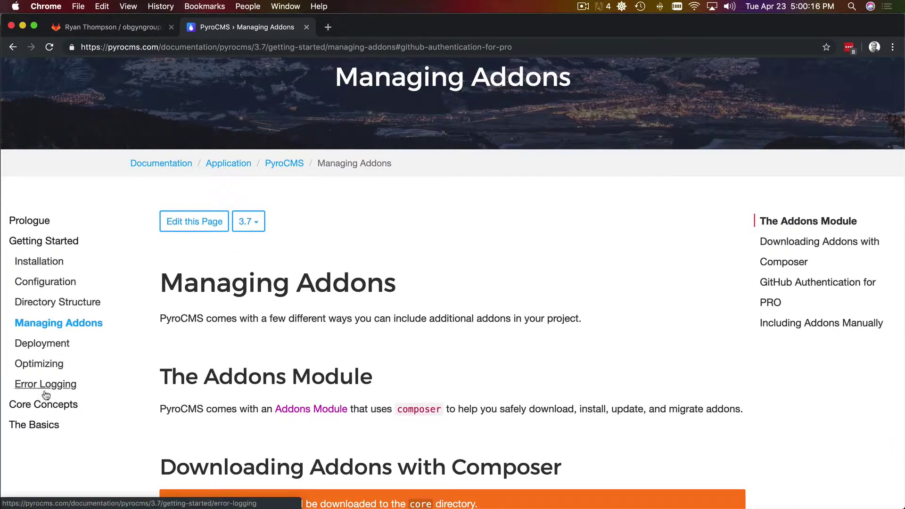
left_click(37, 344)
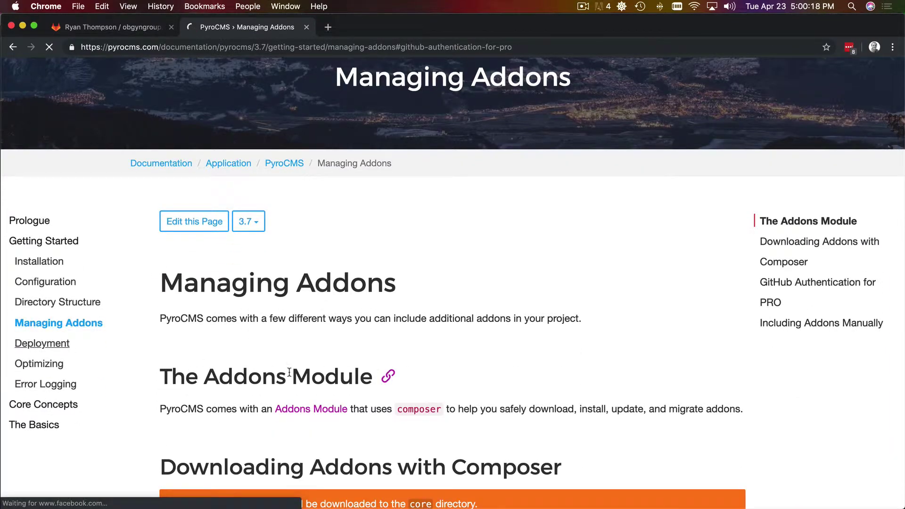
scroll(631, 301, "down", 2)
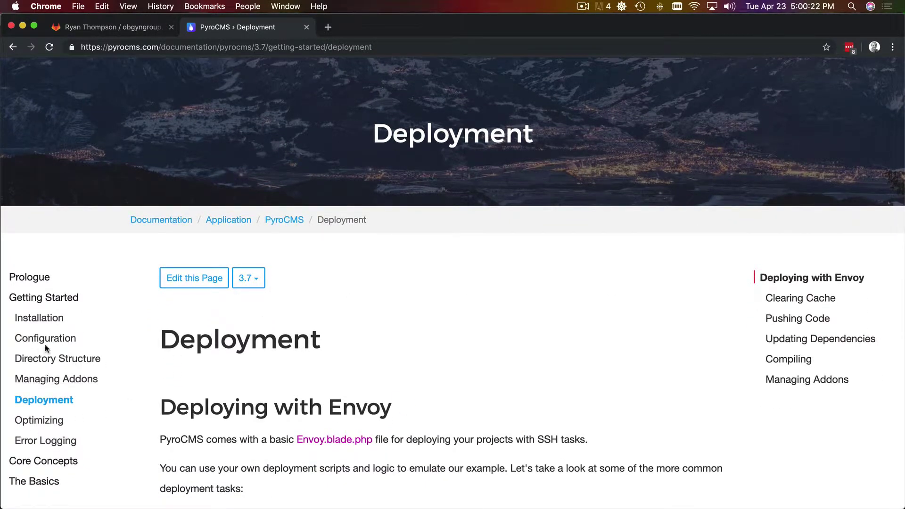
left_click(42, 320)
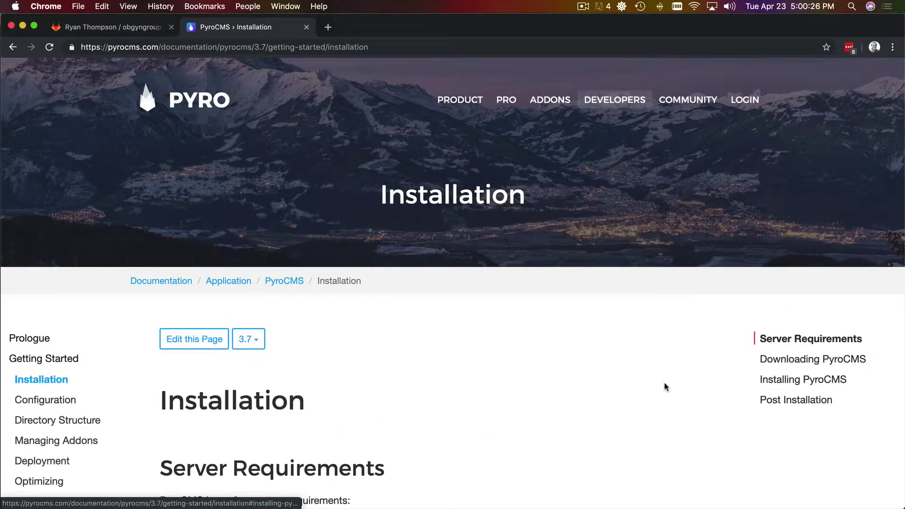
left_click(785, 403)
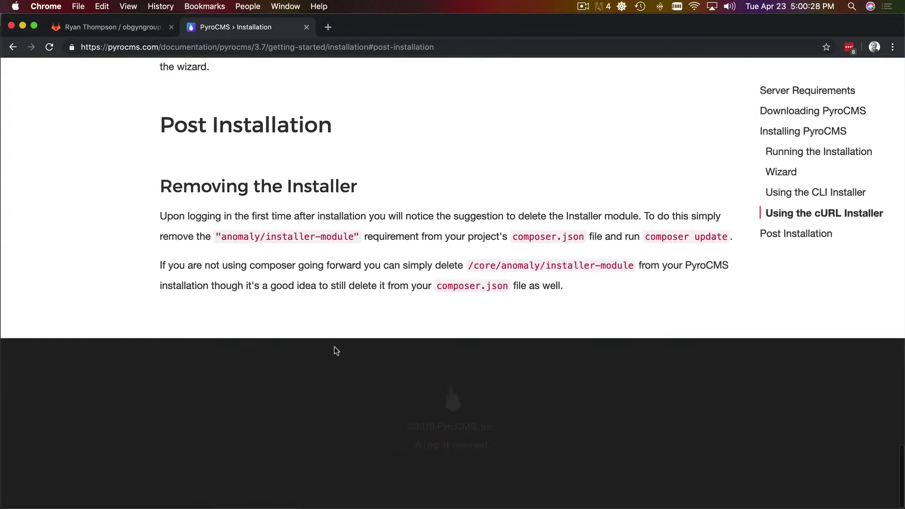
key("super+f")
type("publi")
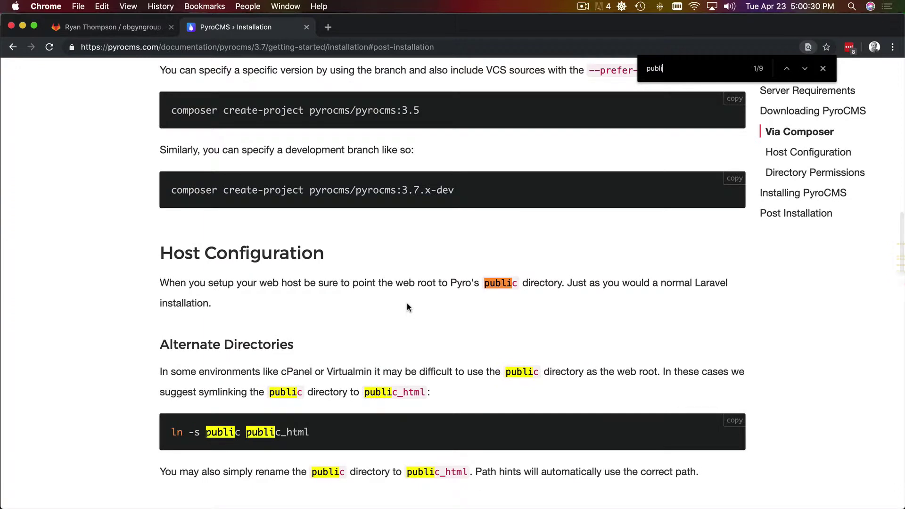
- Copy the symlink command ln -s public public_html from the documentation's Host Configuration section
key("Escape")
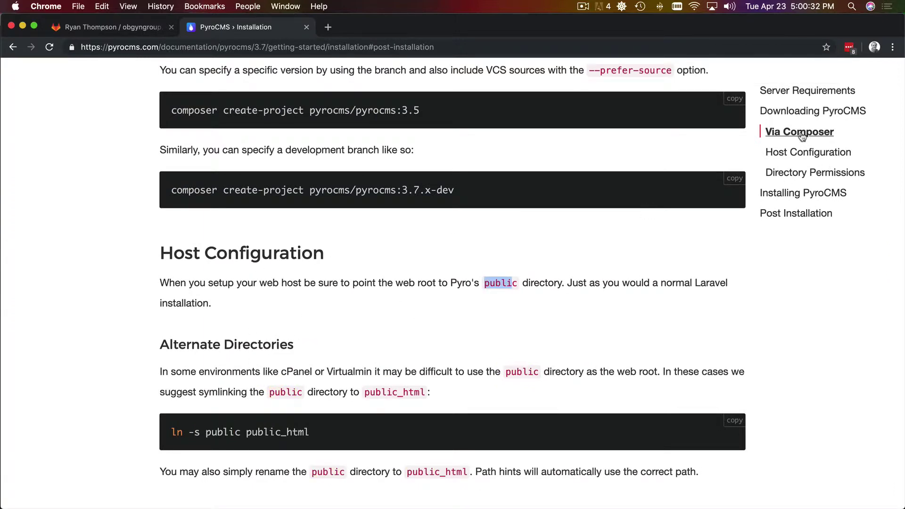
left_click(773, 152)
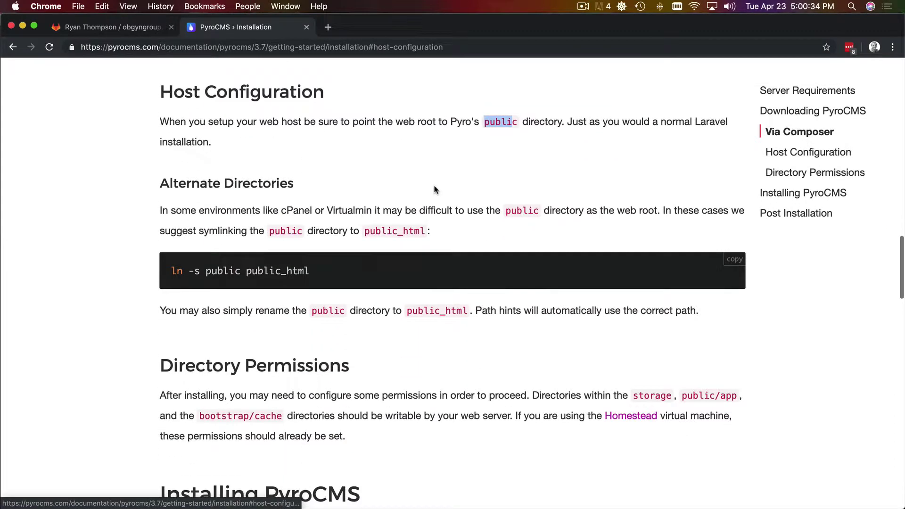
left_click_drag(177, 263, 310, 262)
key("super+c")
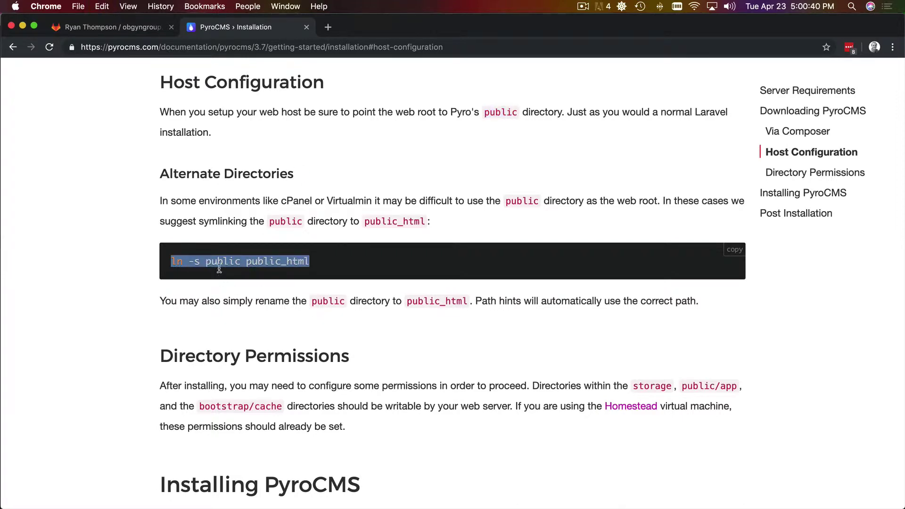
- Print the local project's Envoy file in a new Terminal session to look up the server's connection details
key("super+Tab")
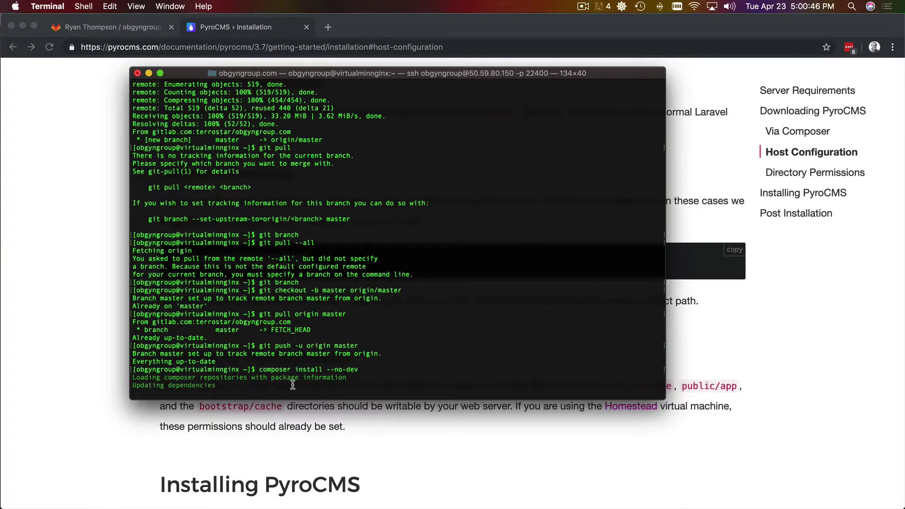
key("super+t")
type("cat .env")
key("ctrl+u")
type("cat Env")
key("Tab")
key("Return")
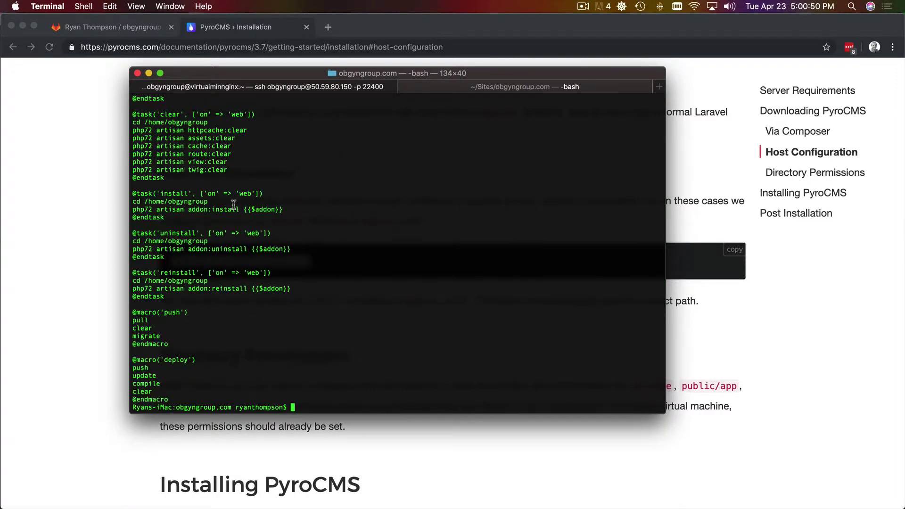
scroll(253, 265, "up", 10)
left_click_drag(211, 122, 320, 122)
key("super+c")
type("ssh")
key("super+v")
key("Return")
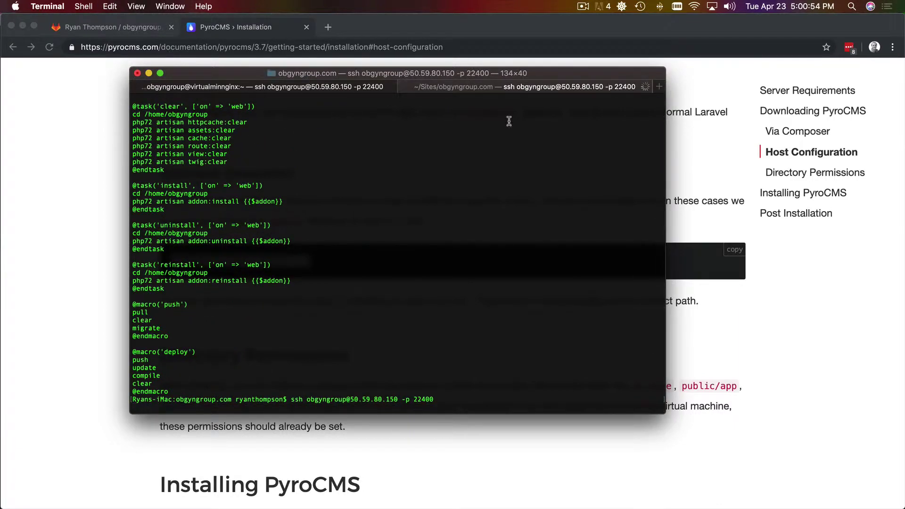
- Copy the Alternate Directories code sample from the PyroCMS documentation in Chrome and return to Terminal
left_click(716, 178)
left_click(734, 249)
key("super+Tab")
- Delete the server's existing public_html directory with rm -Rf
type("rm Rf public")
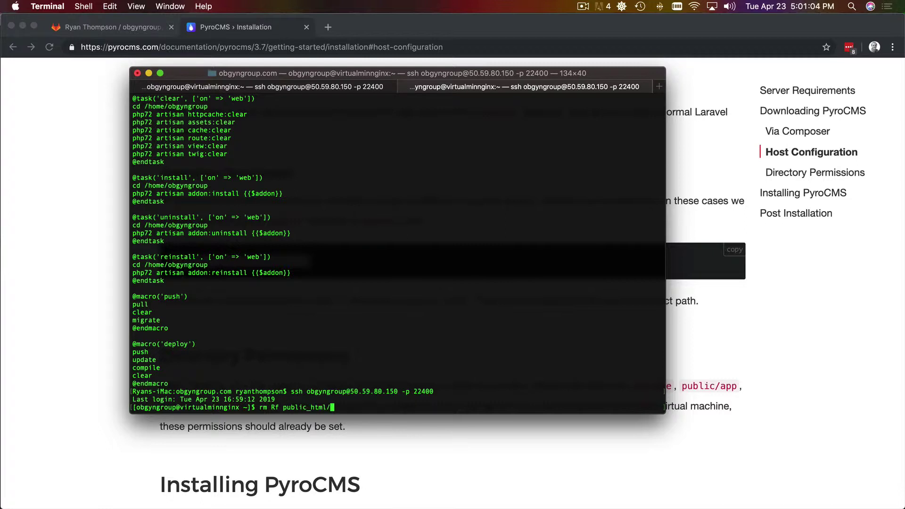
key("alt+Left")
key("alt+Left")
key("alt+Left")
type("-")
key("Return")
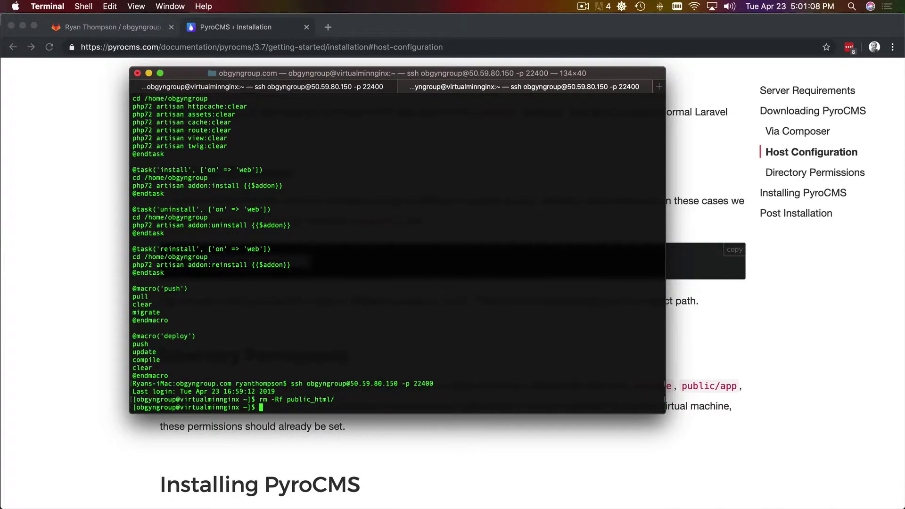
- Symlink the public directory to public_html on the server and close this second SSH session
type("ln -s public public_html")
key("Return")
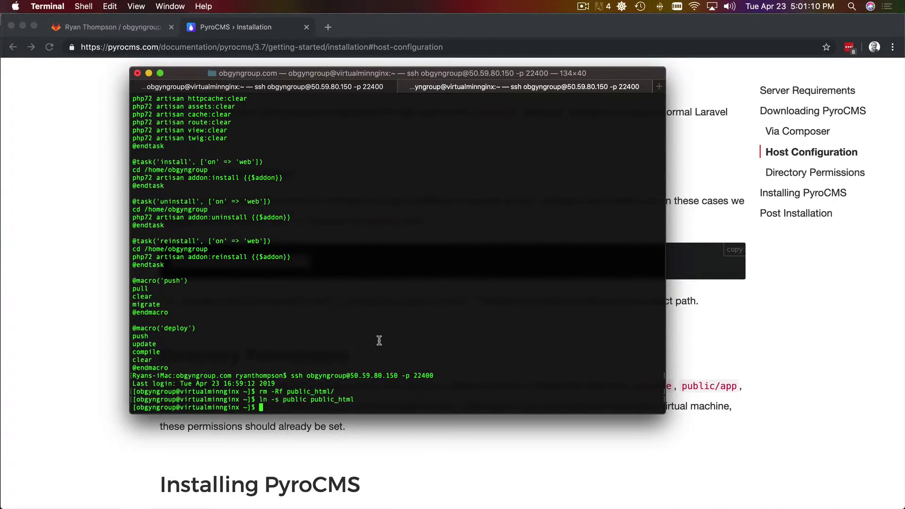
key("super+w")
key("Return")
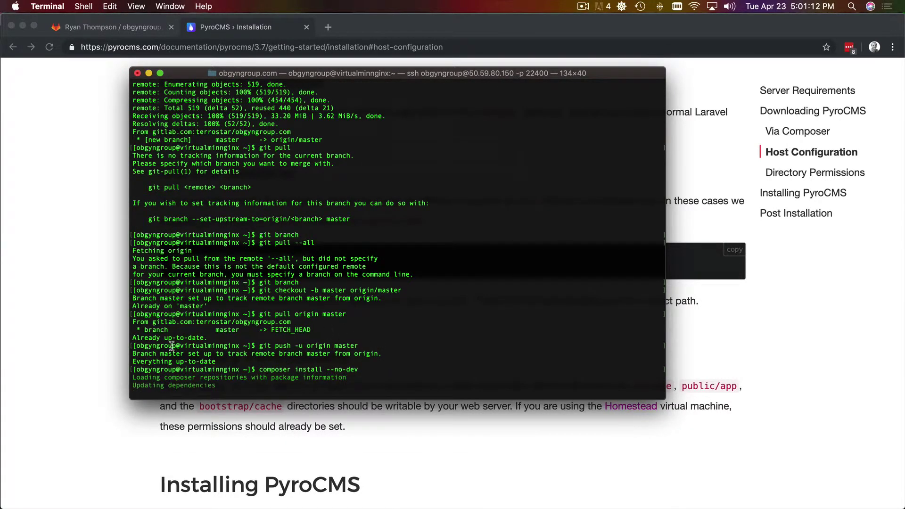
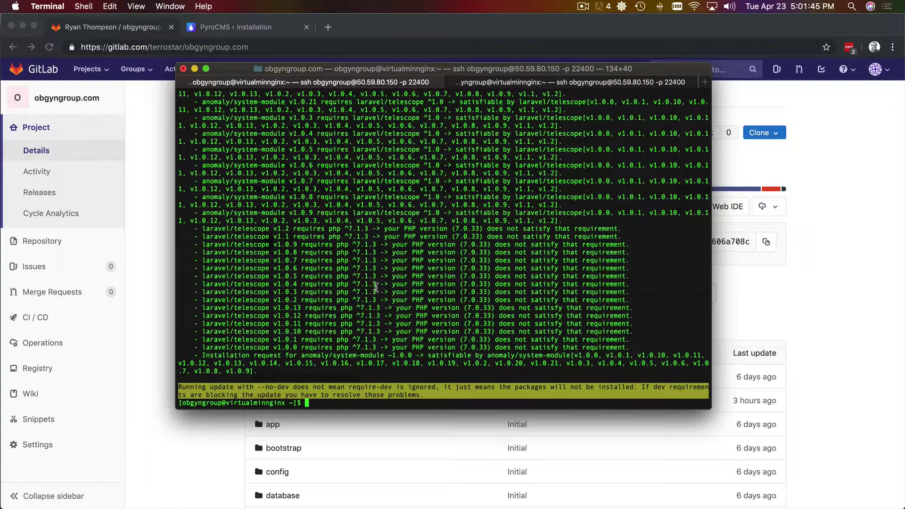
- Rerun the Composer dependency installation under PHP 7.2 with php72 /usr/bin/composer install --no-dev
type("composer install --no-dev")
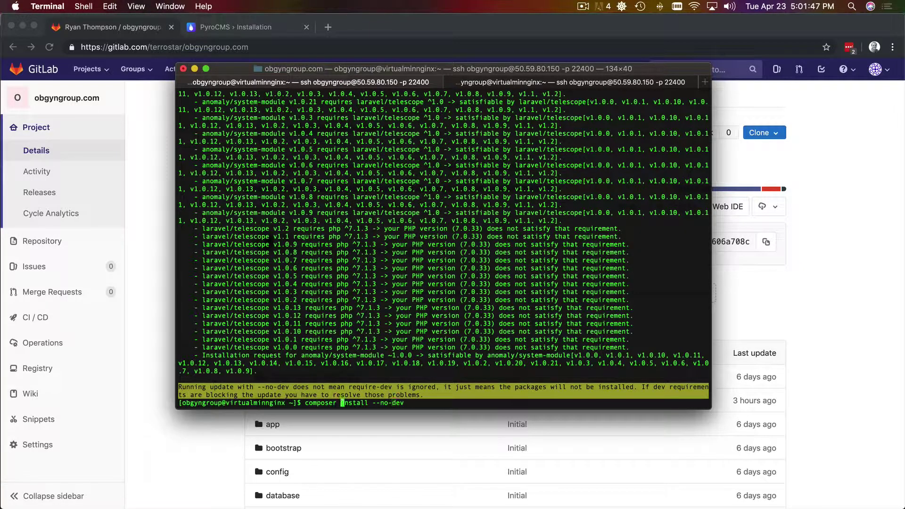
key("ctrl+a")
type("php72 ")
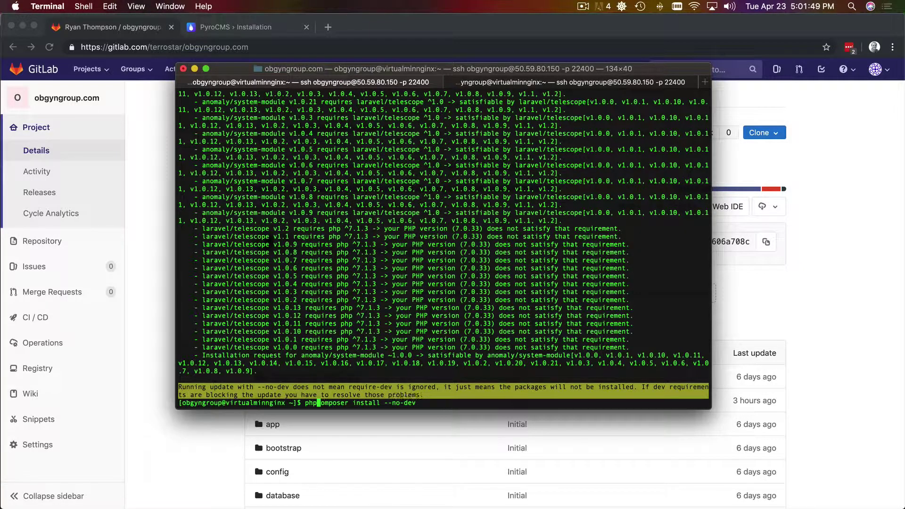
type("/usr/")
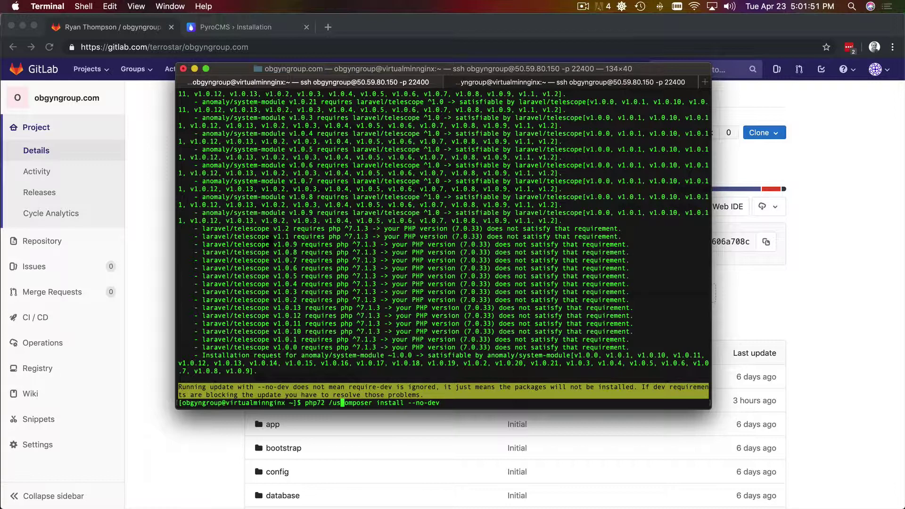
type("bin/")
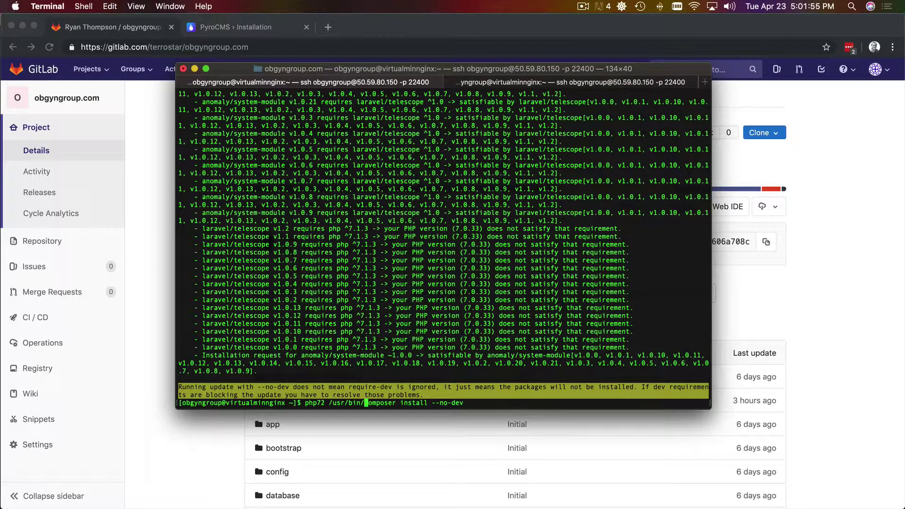
key("Return")
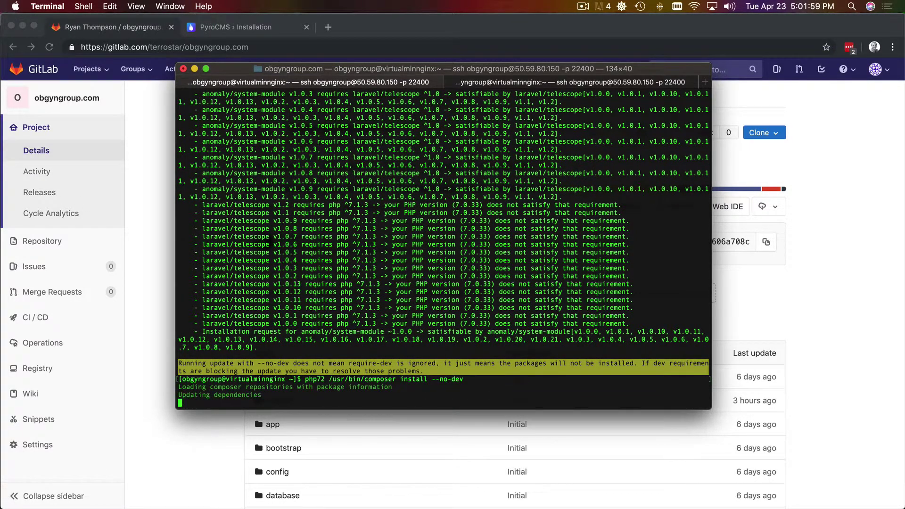
- Close the obgyngroup.com GitLab project page in Chrome and return to Terminal
left_click(258, 465)
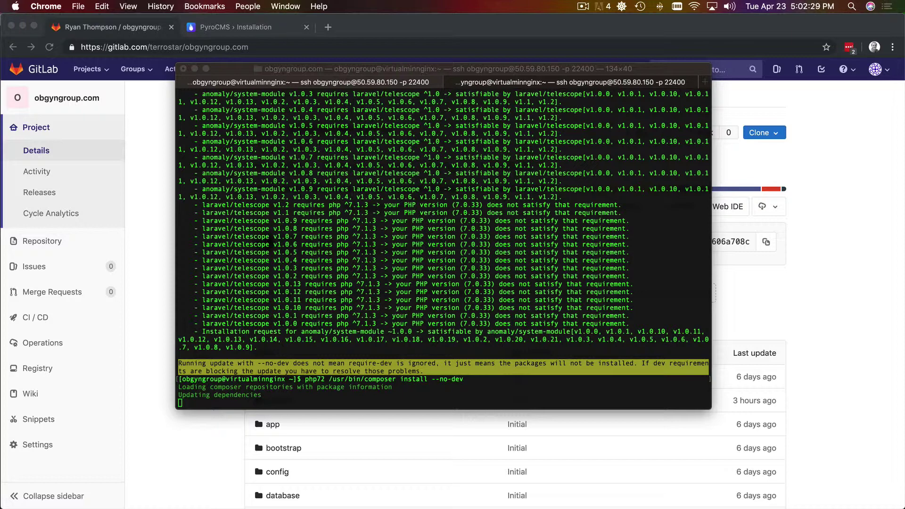
left_click(319, 311)
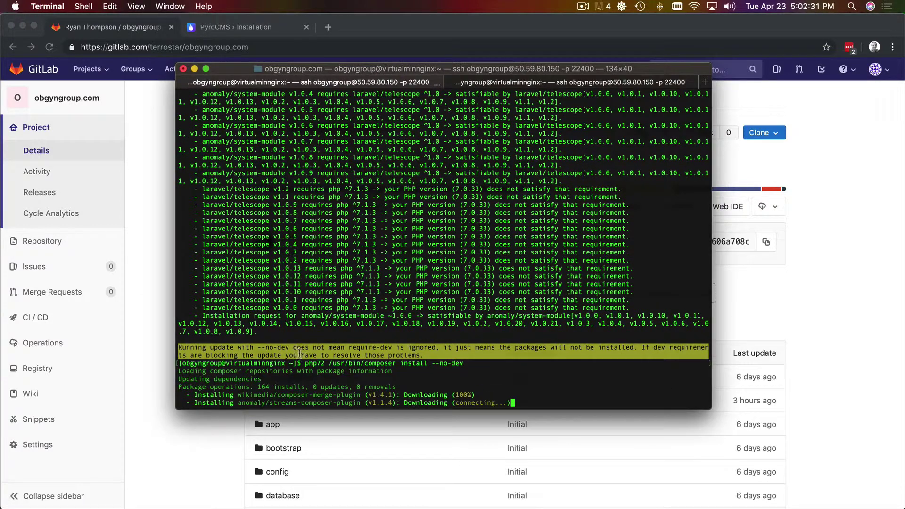
key("super+Tab")
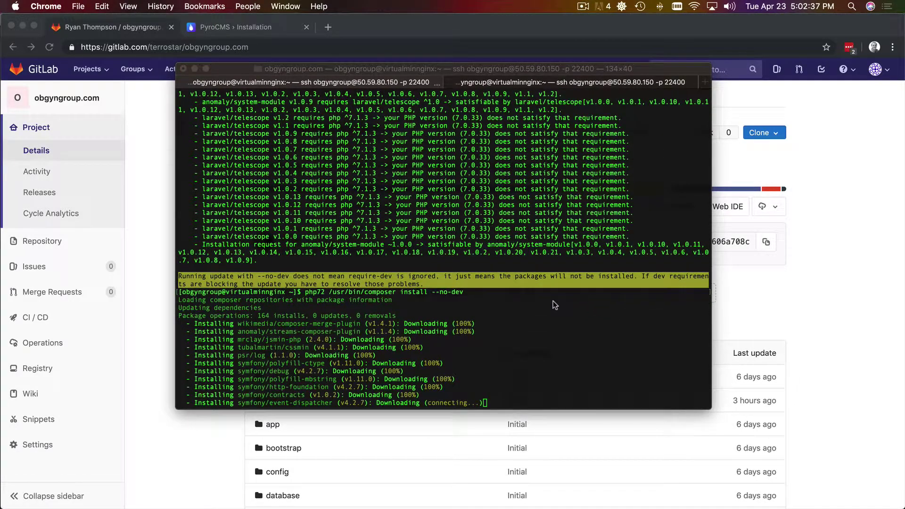
left_click(161, 261)
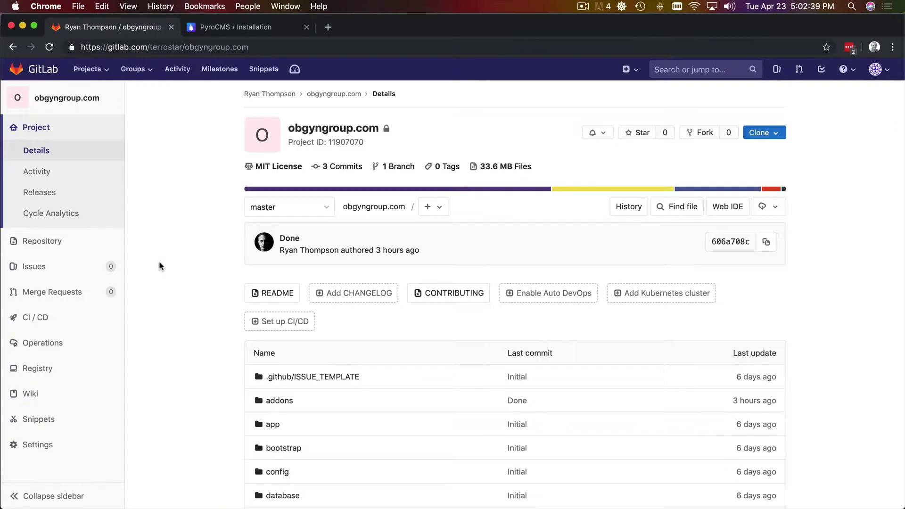
key("super+w")
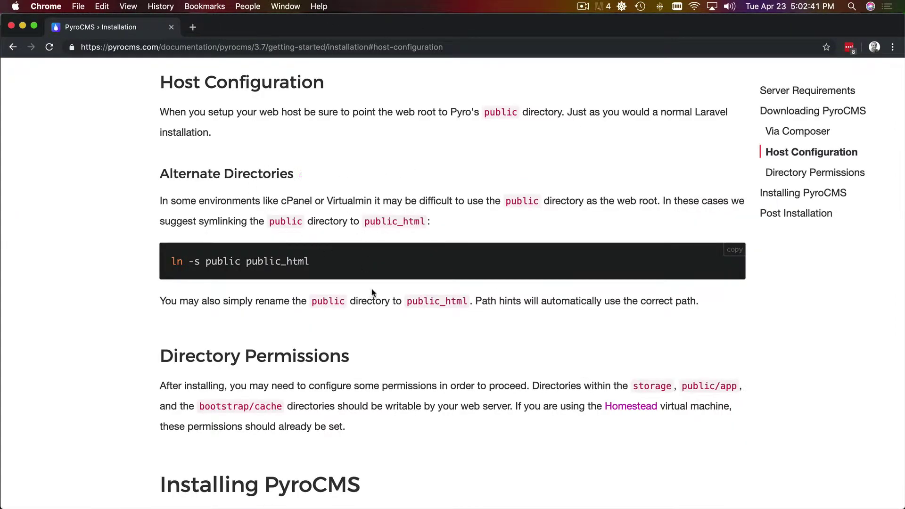
key("super+Tab")
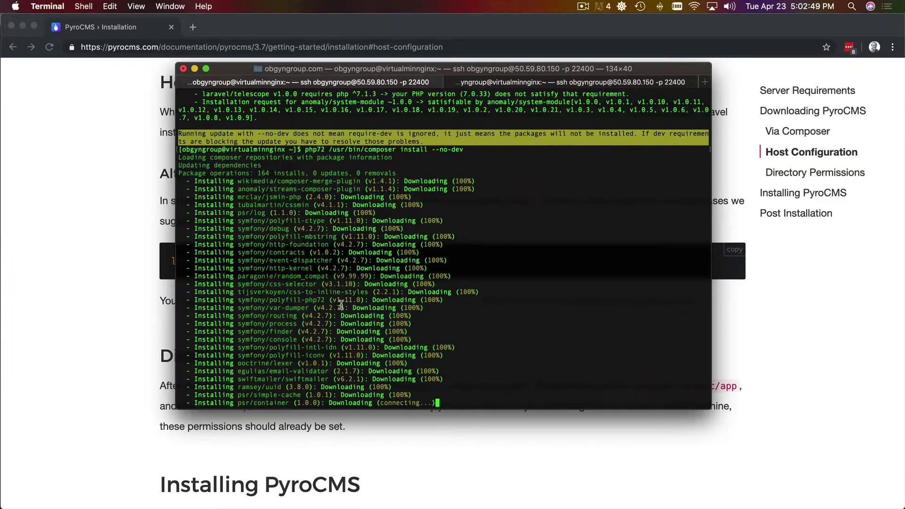
- Check the progress of the obgyngroup SQL import in Sequel Pro and of the Composer installation in Terminal
key("super+Tab")
key("super+Tab")
key("super+Tab")
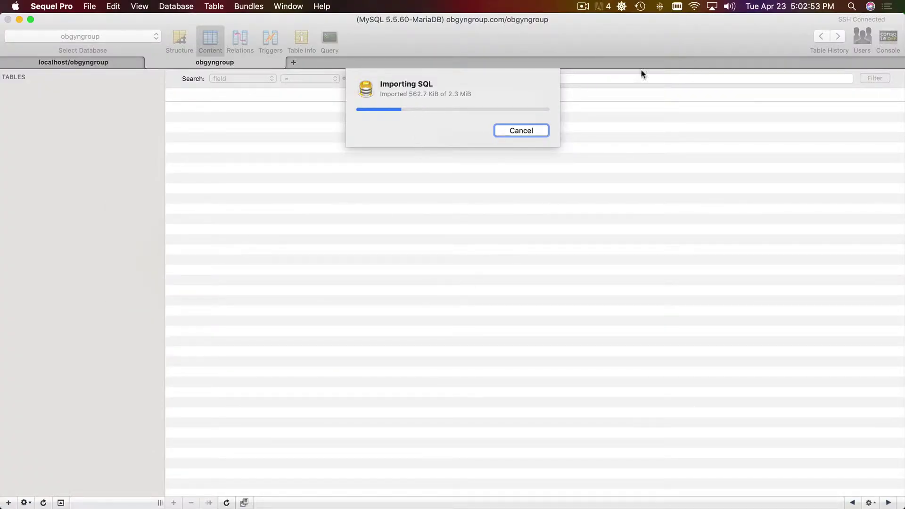
key("super+Tab")
left_click(517, 253)
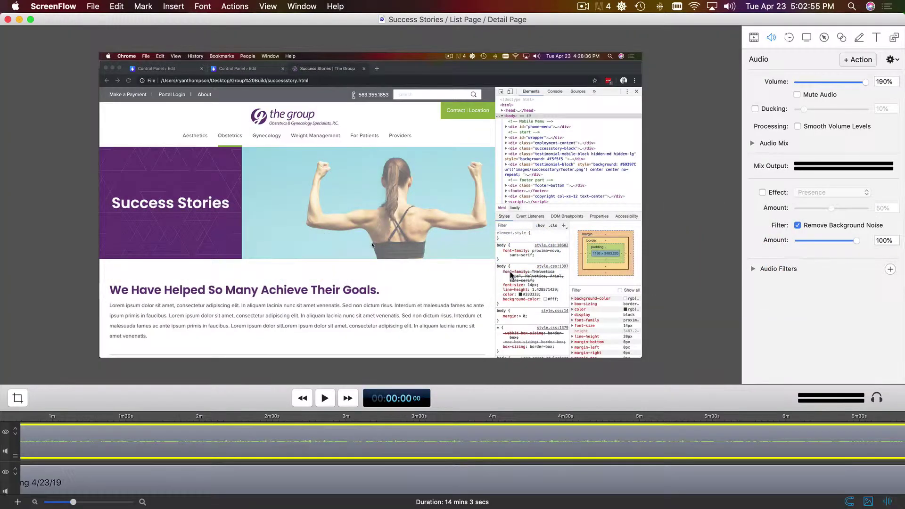
key("super+Tab")
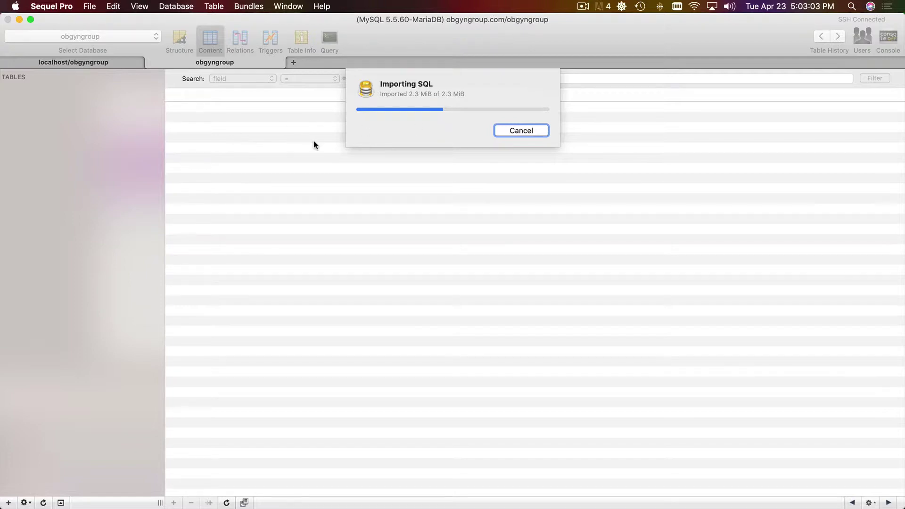
key("super+Tab")
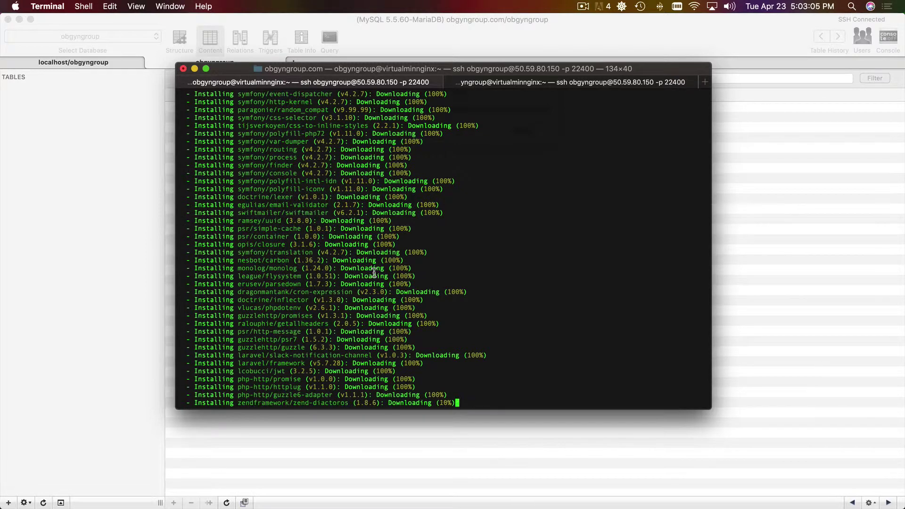
key("super+Tab")
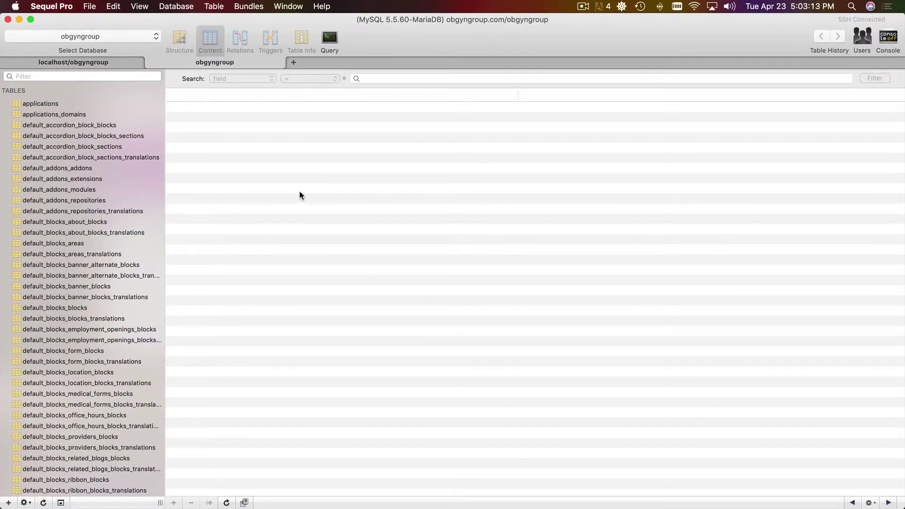
key("super+Tab")
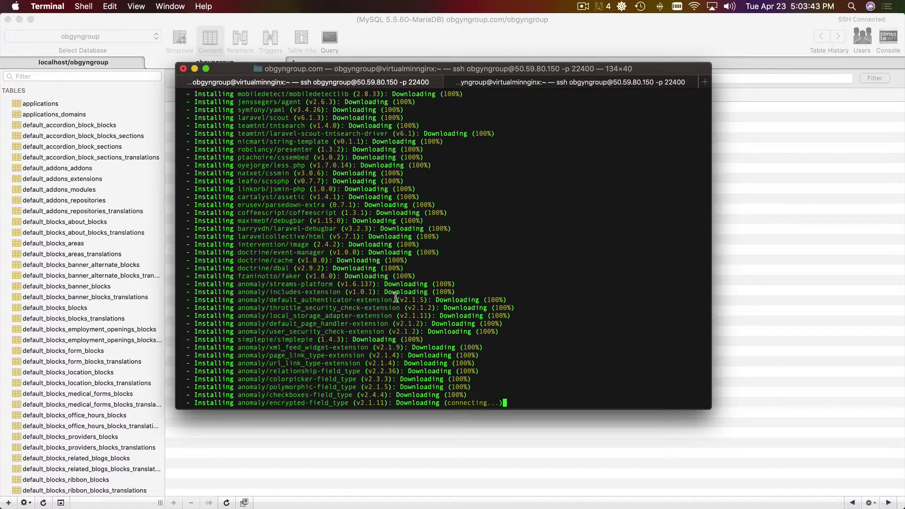
- Open the obgyngroup.com folder under Sites in a new Finder window
key("super+Tab")
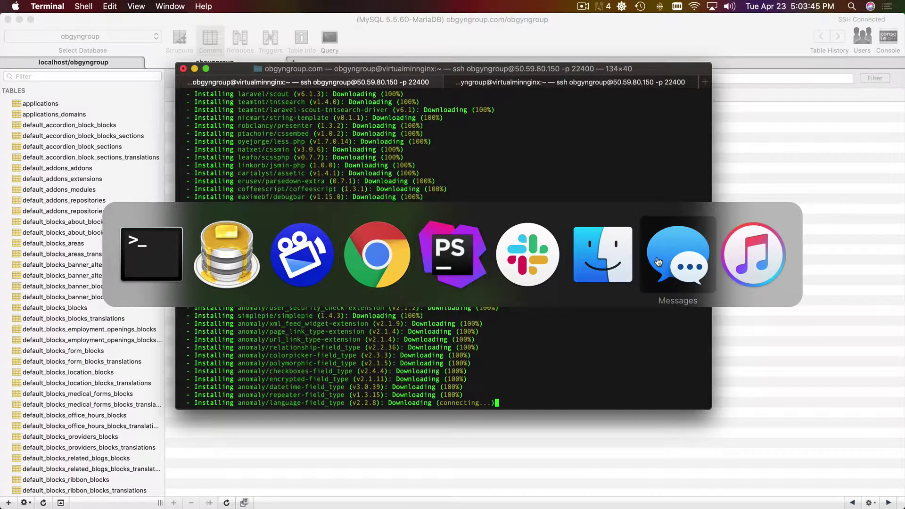
left_click(602, 254)
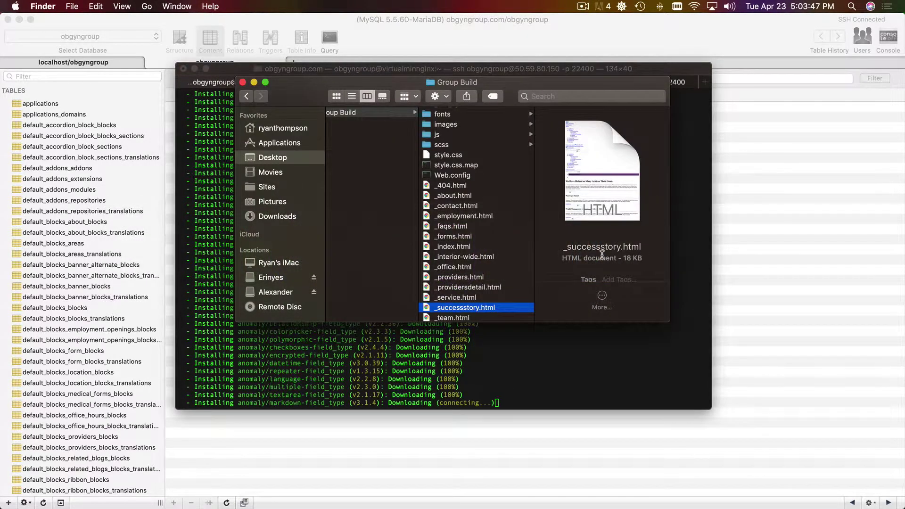
key("super+n")
type("obgyn")
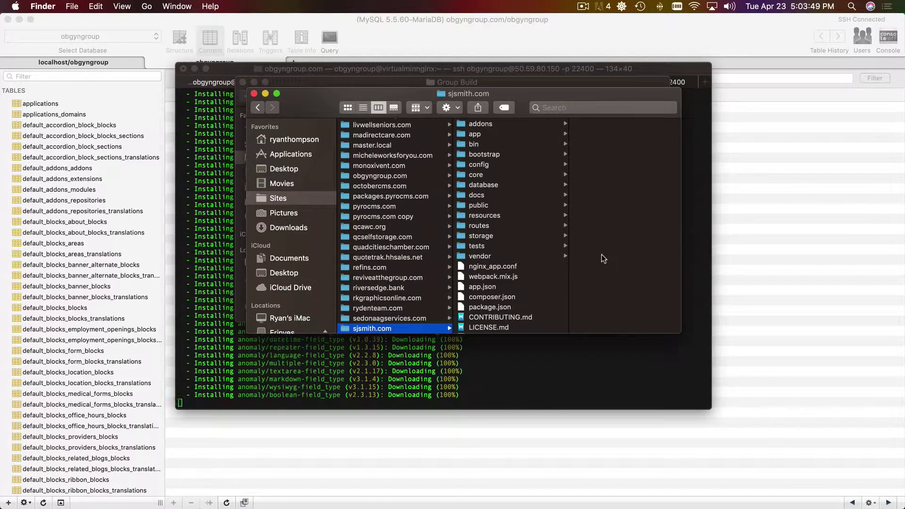
key("Right")
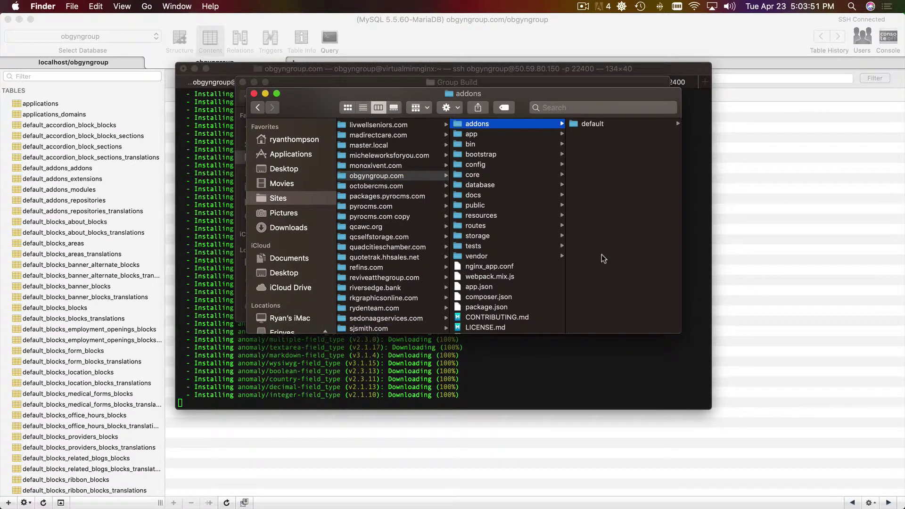
- Navigate to public/app/default/files-module/local in the site folder and select its images folder
type("public")
key("Right")
key("Right")
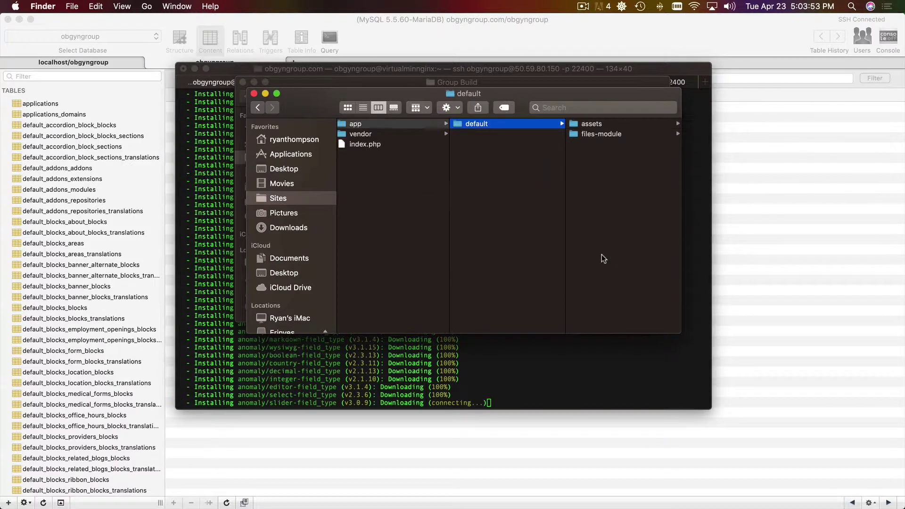
key("Right")
key("Down")
key("Right")
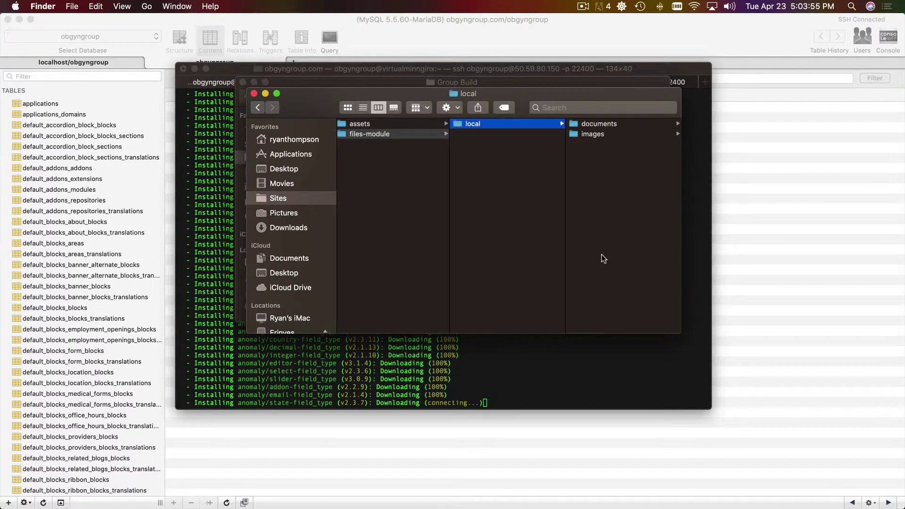
key("Right")
key("Down")
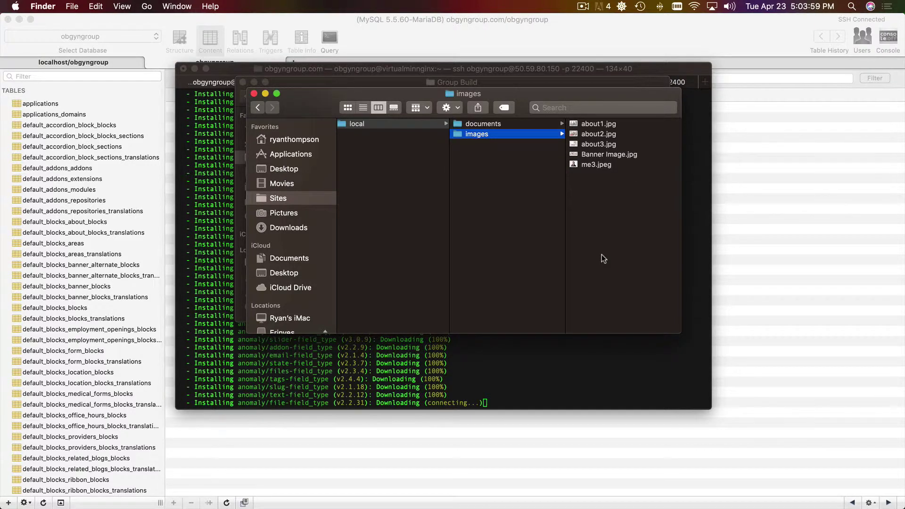
- Compare the contents of the documents and images folders inside the local files-module folder
key("Up")
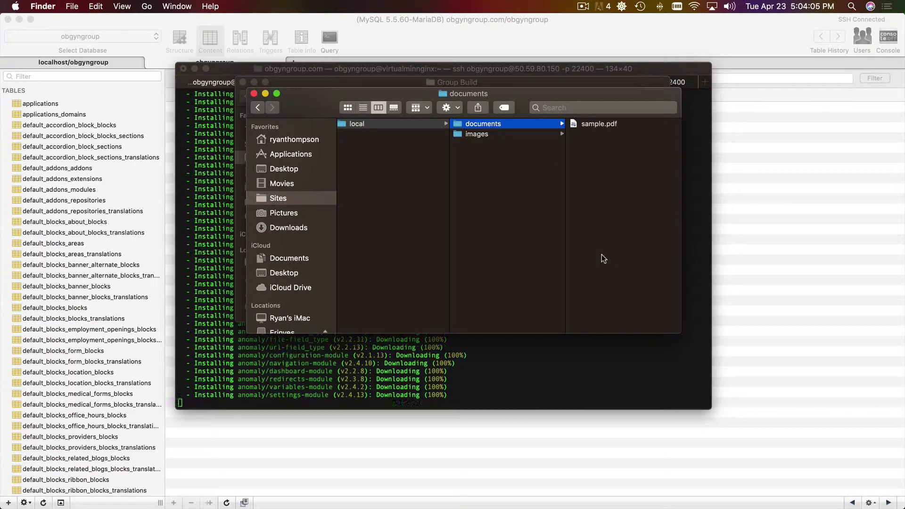
left_click(537, 137)
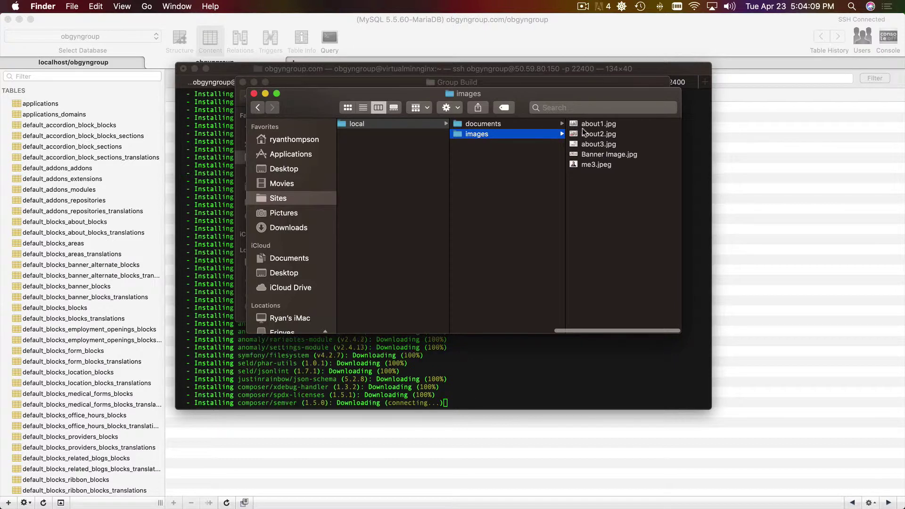
scroll(584, 132, "left", 1)
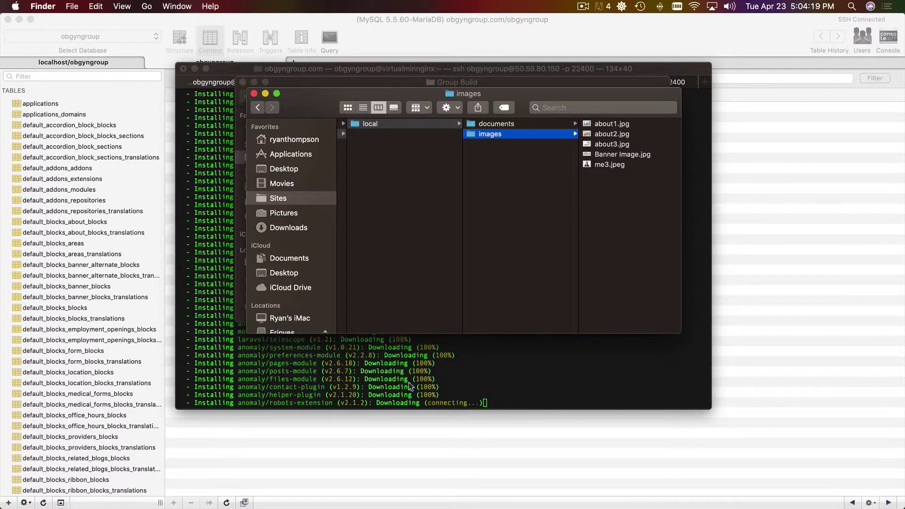
- Switch to Terminal and check the Composer installation's progress and the compile command waiting in the second SSH session
left_click(345, 377)
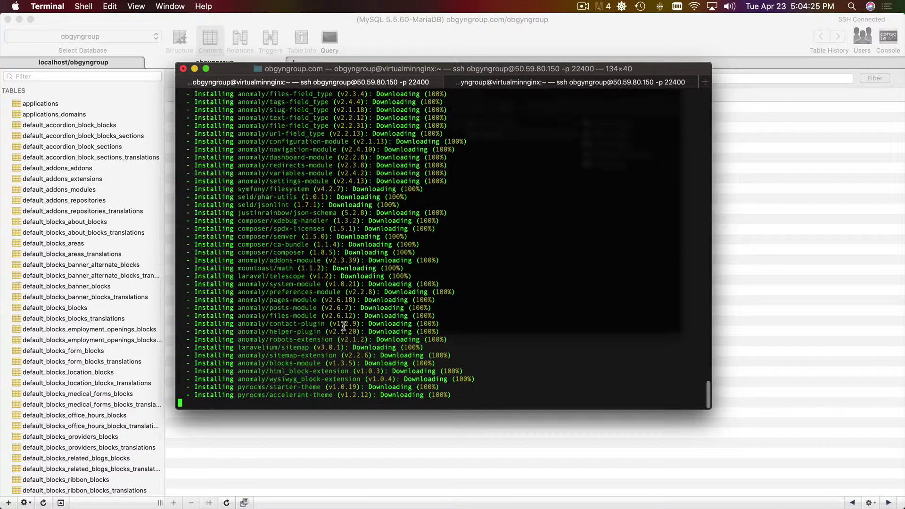
left_click(535, 81)
left_click(367, 84)
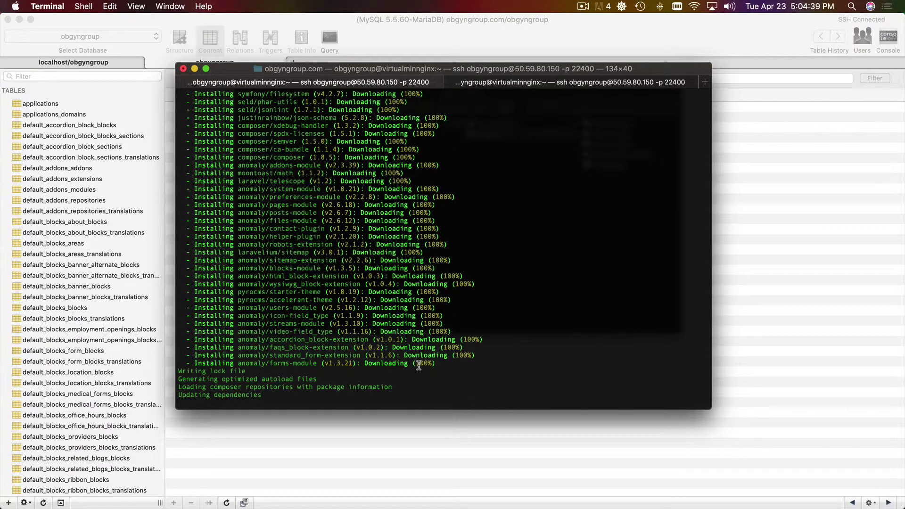
key("super+shift+bracketright")
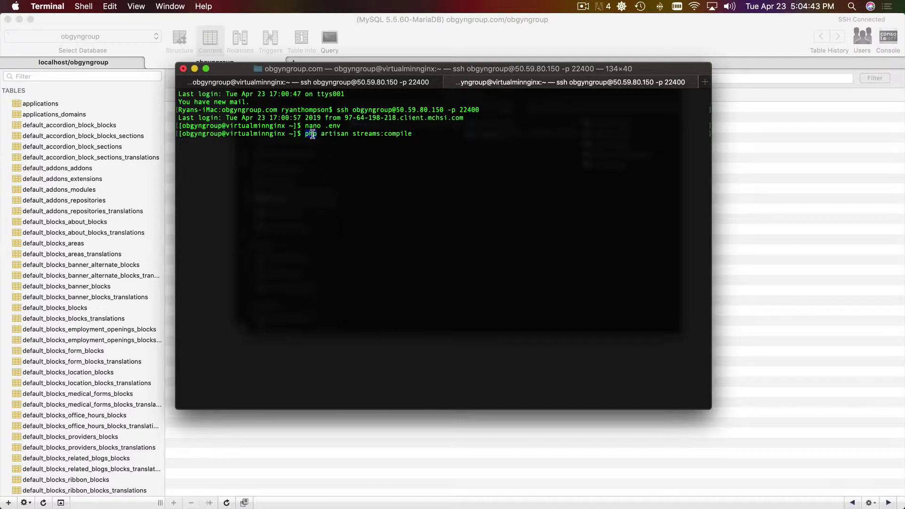
key("super+shift+bracketleft")
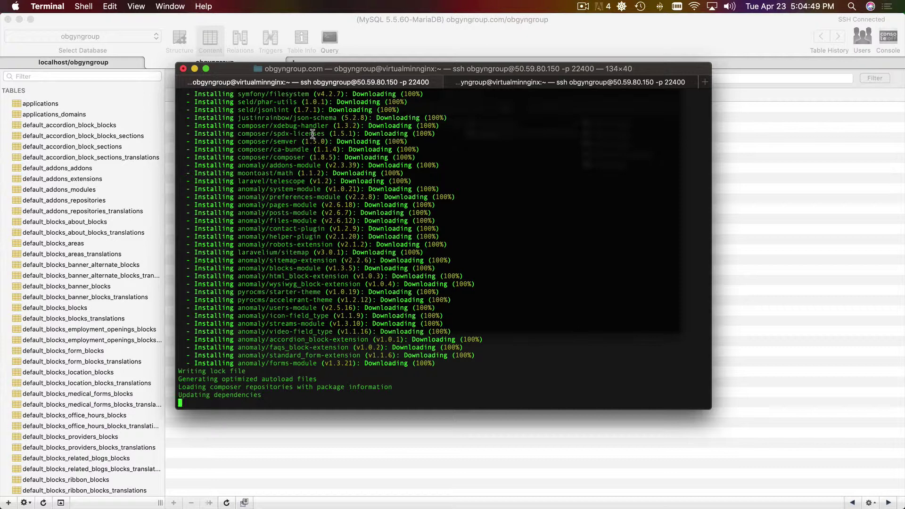
key("super+shift+bracketright")
key("super+shift+bracketleft")
left_click(583, 6)
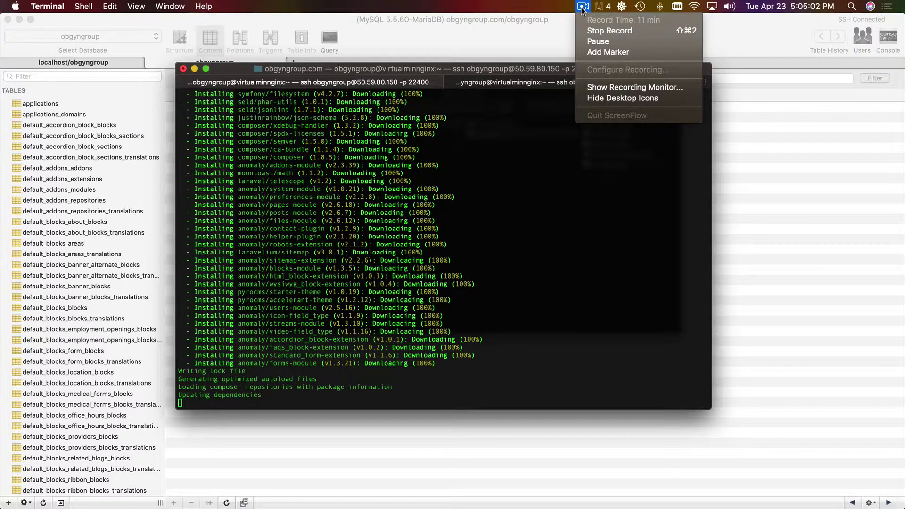
left_click(417, 209)
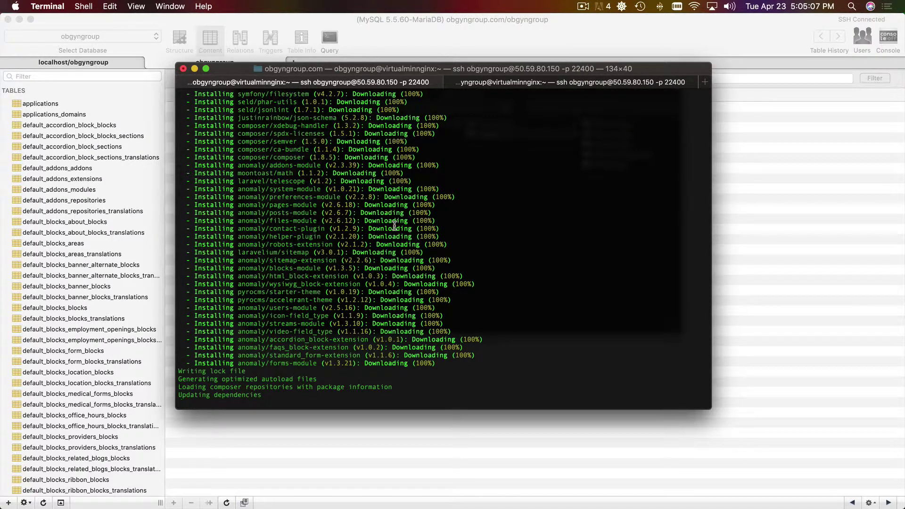
left_click(584, 9)
left_click(590, 53)
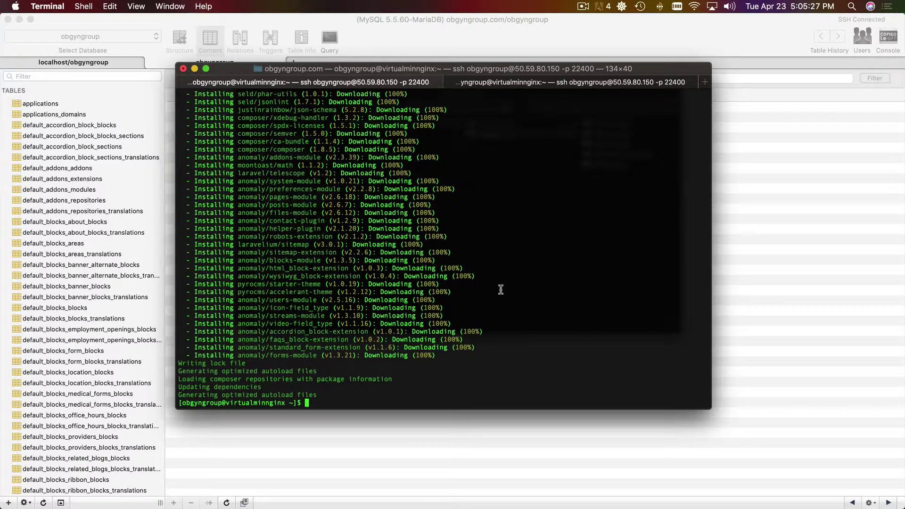
- Run php artisan streams:compile in the second SSH session, rerun it with php72, and close that session
left_click(509, 80)
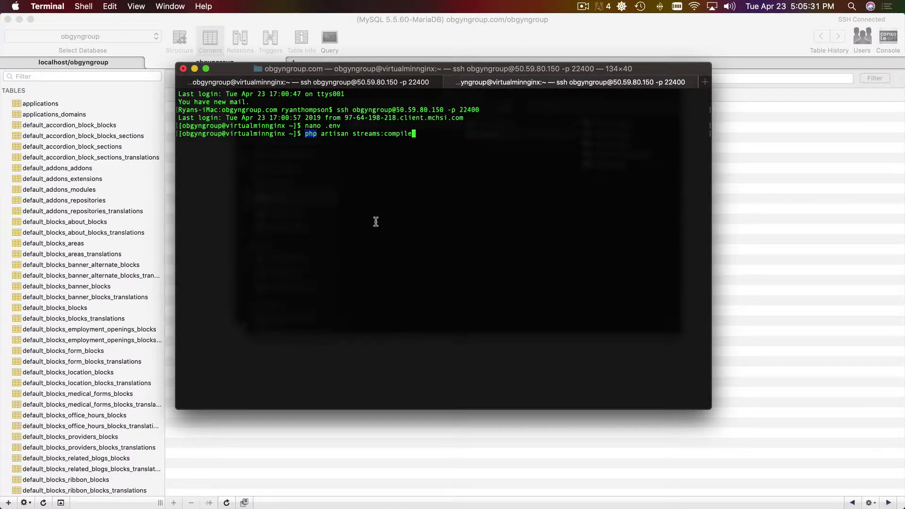
key("Return")
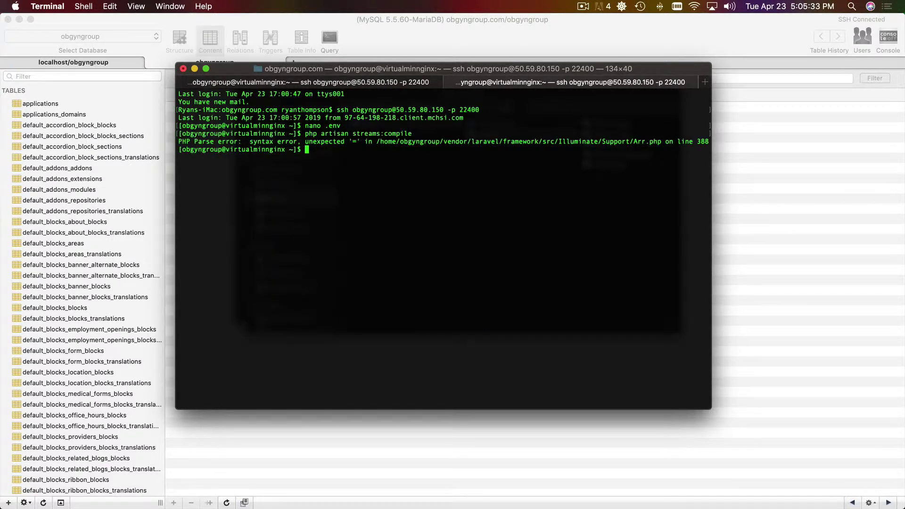
key("Up")
key("Left")
key("Left")
key("Left")
key("Left")
key("Left")
key("Left")
key("Left")
key("Left")
key("Left")
key("Left")
key("Left")
key("Left")
key("Left")
key("Left")
key("Left")
key("Right")
key("Right")
key("Right")
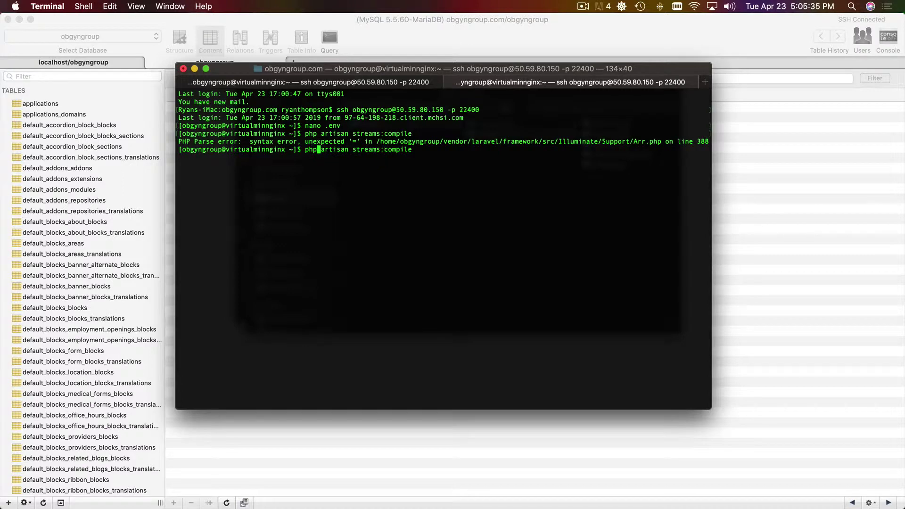
type("72")
key("Return")
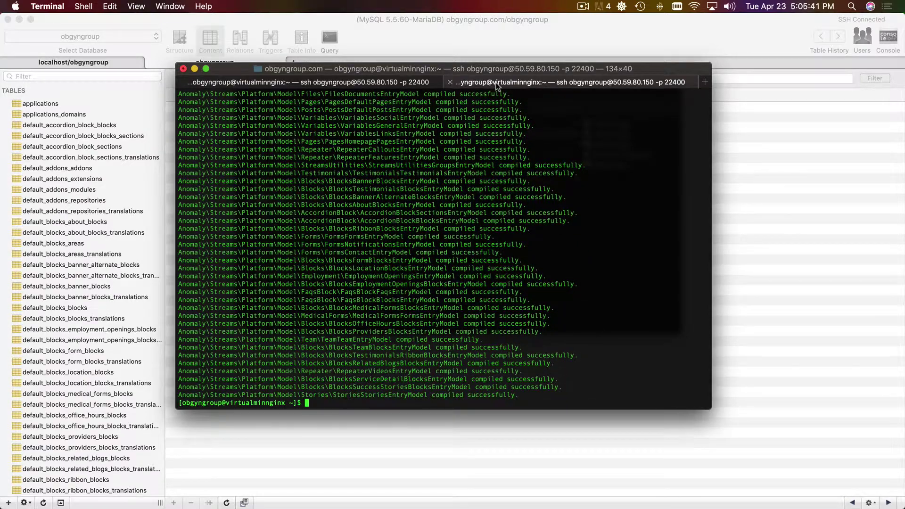
key("super+w")
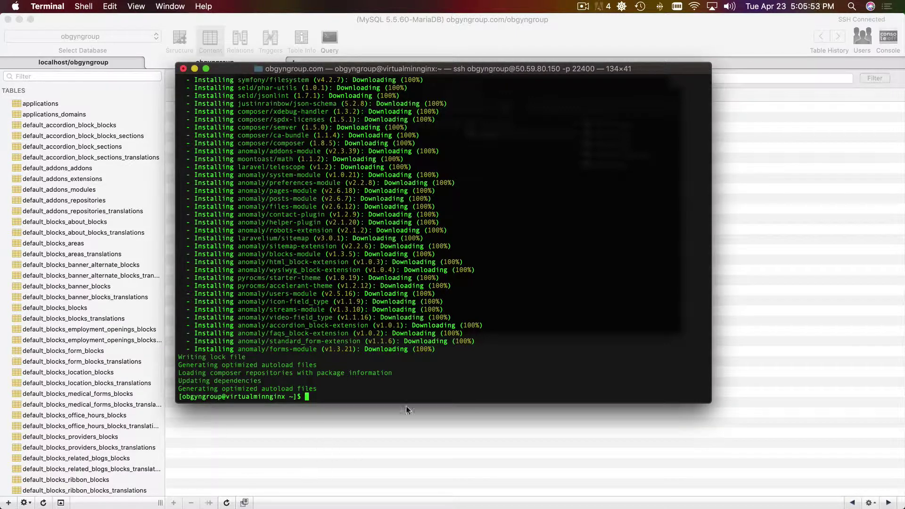
- Run php artisan streams:compile in the remaining SSH session and rerun it with php72
type("php artisan streams:compile")
key("Return")
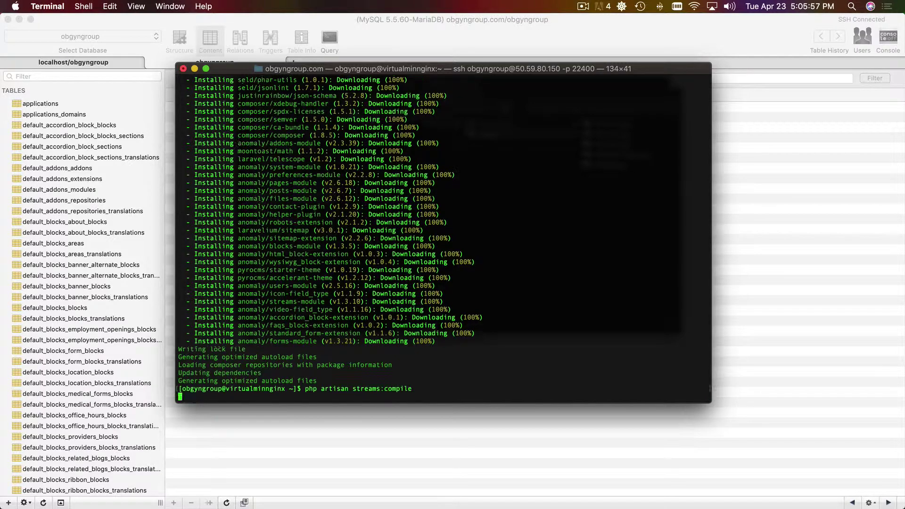
key("Up")
key("alt+Left")
key("alt+Left")
key("alt+Left")
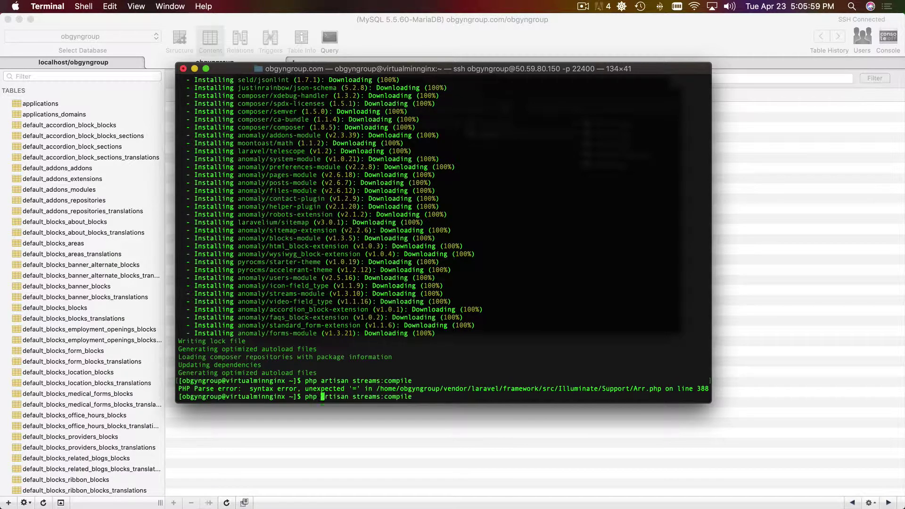
type("72")
key("Return")
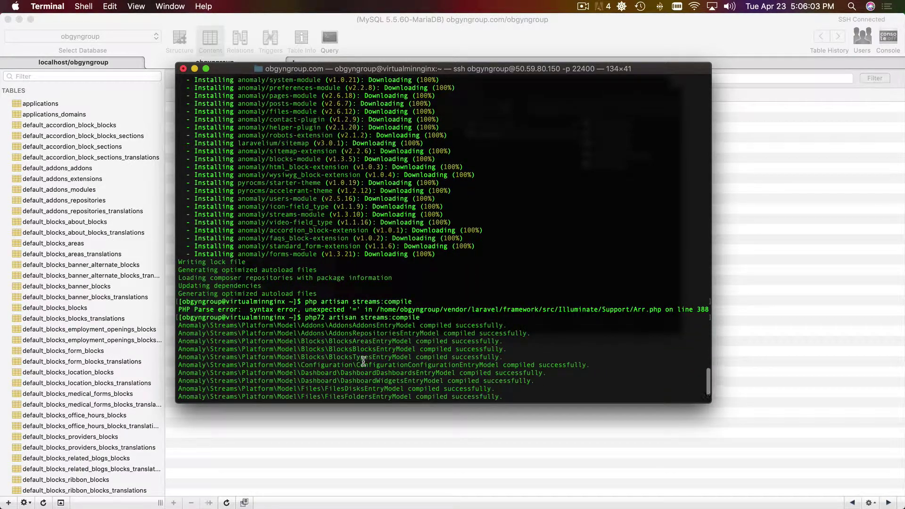
left_click_drag(363, 361, 365, 347)
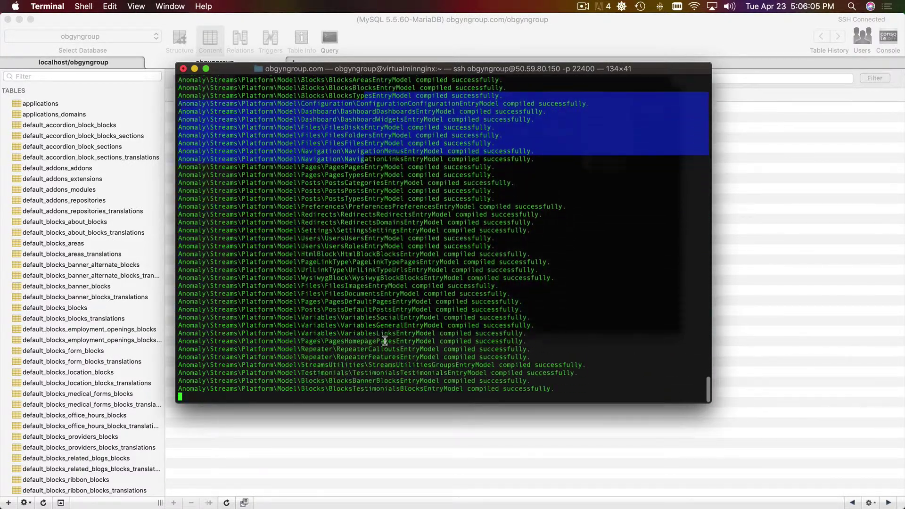
- Switch to Chrome and load obgyn.terrostar.com/admin in a new tab
key("super+Tab")
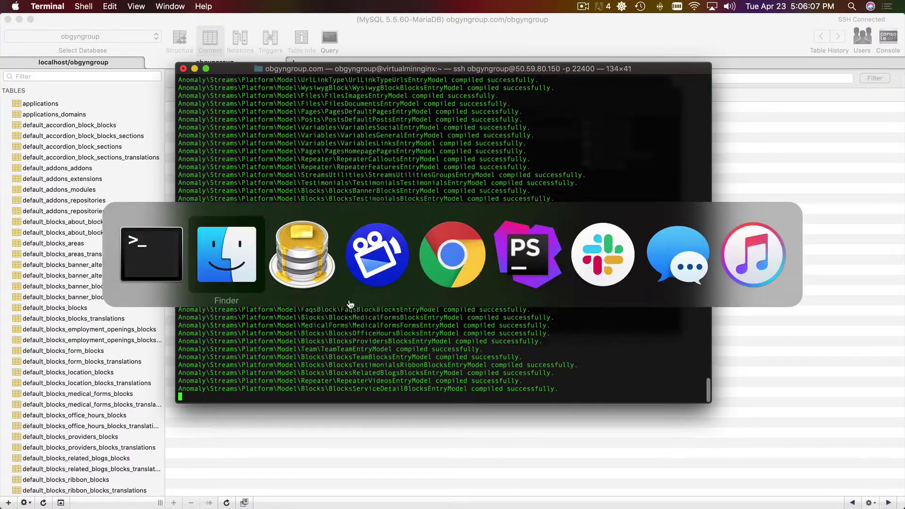
left_click(460, 250)
key("super+t")
type("ob")
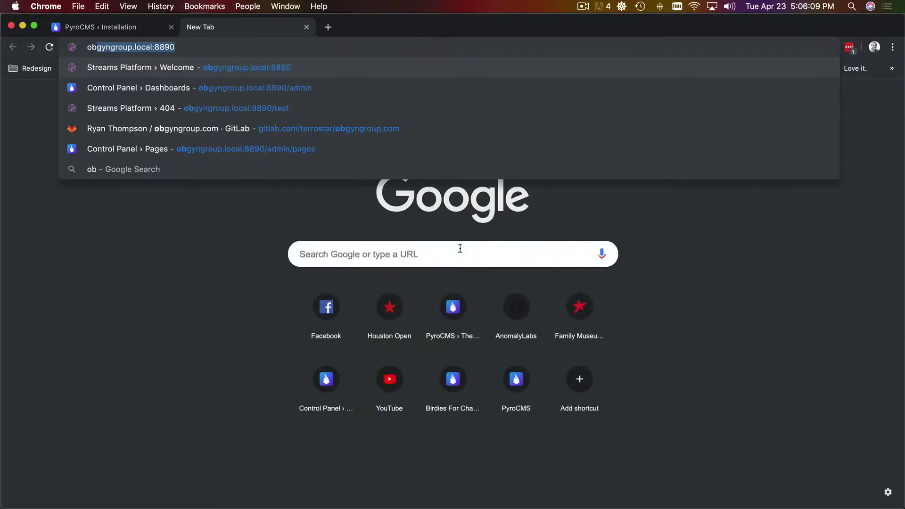
type("gyn.terrostar.")
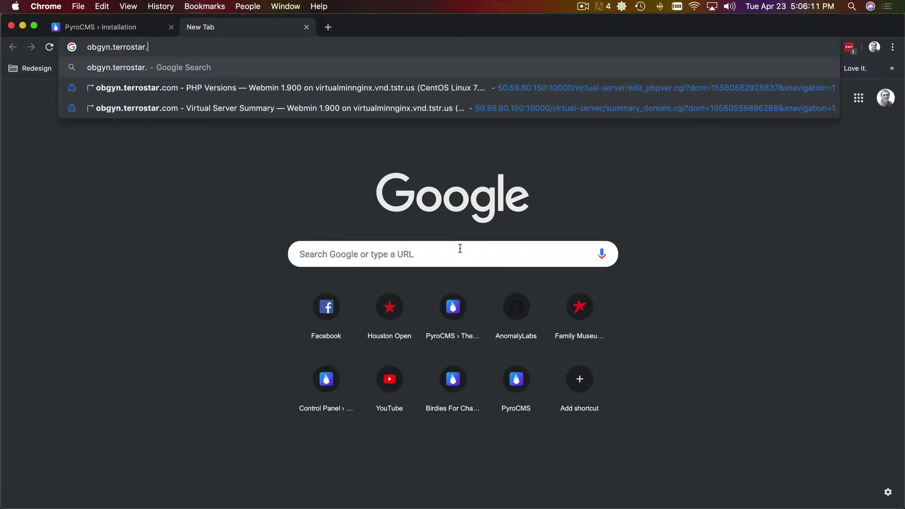
type("com/admin")
key("Return")
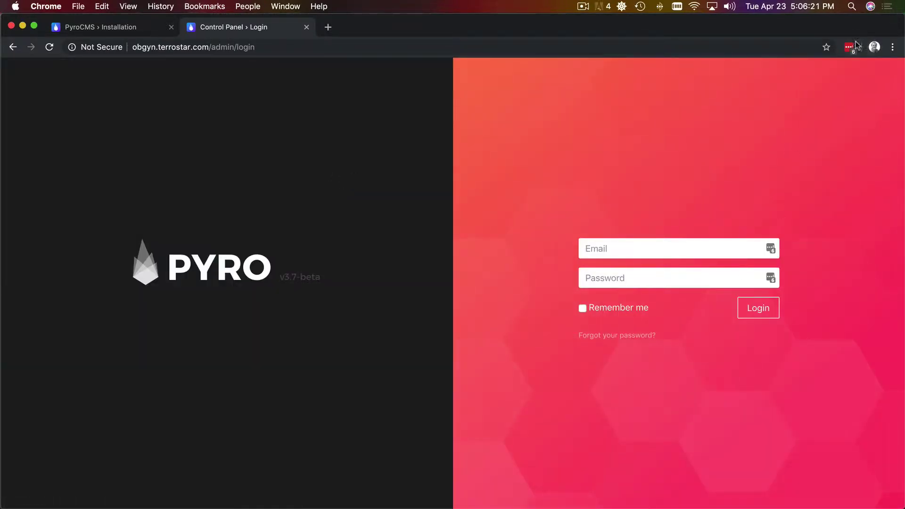
left_click(328, 27)
type("obg")
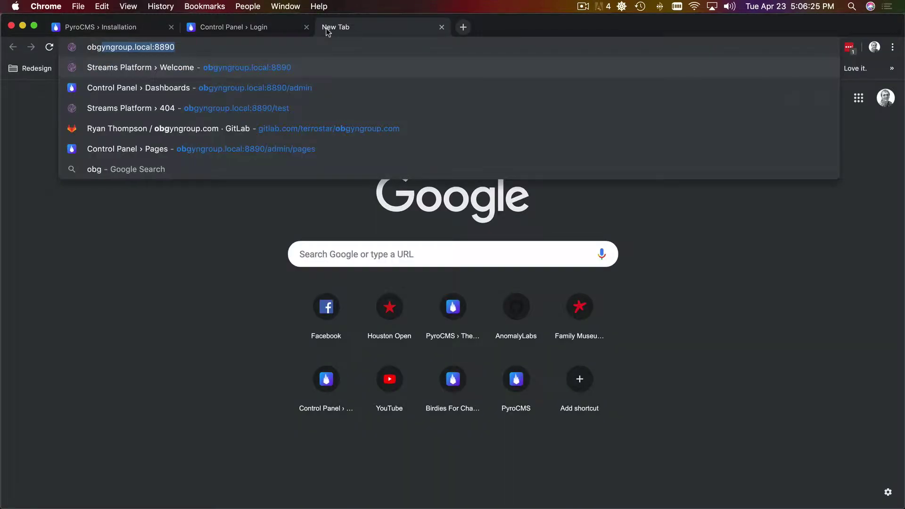
key("Right")
key("Escape")
key("super+w")
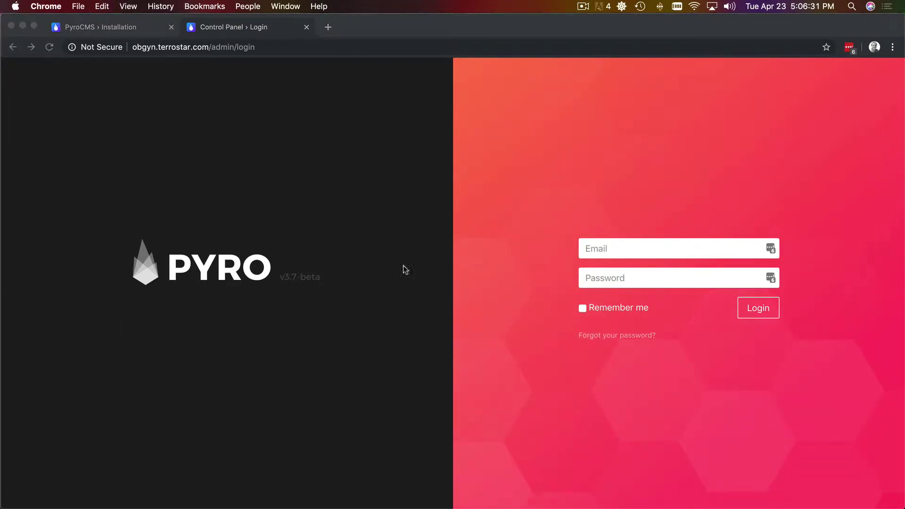
- Try to log in to the PyroCMS control panel with the autofilled account e-mail and password
left_click(693, 248)
left_click(664, 282)
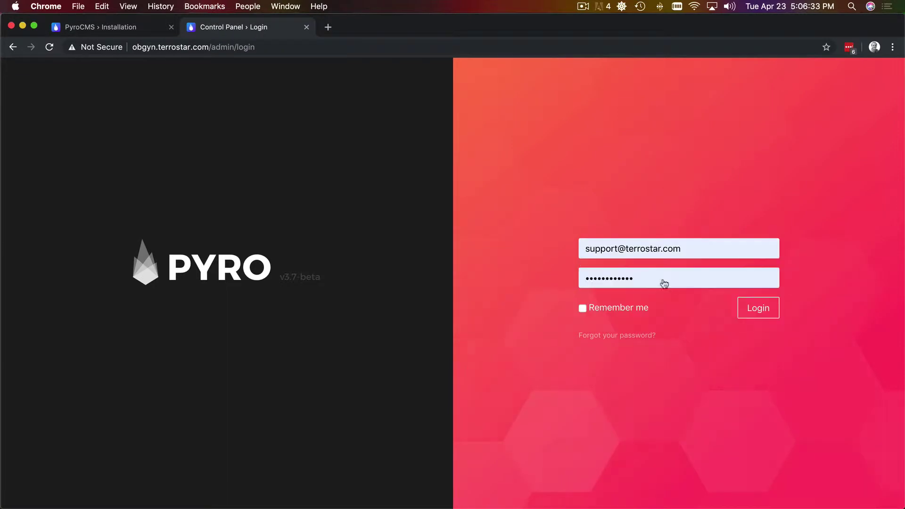
left_click(675, 280)
key("Return")
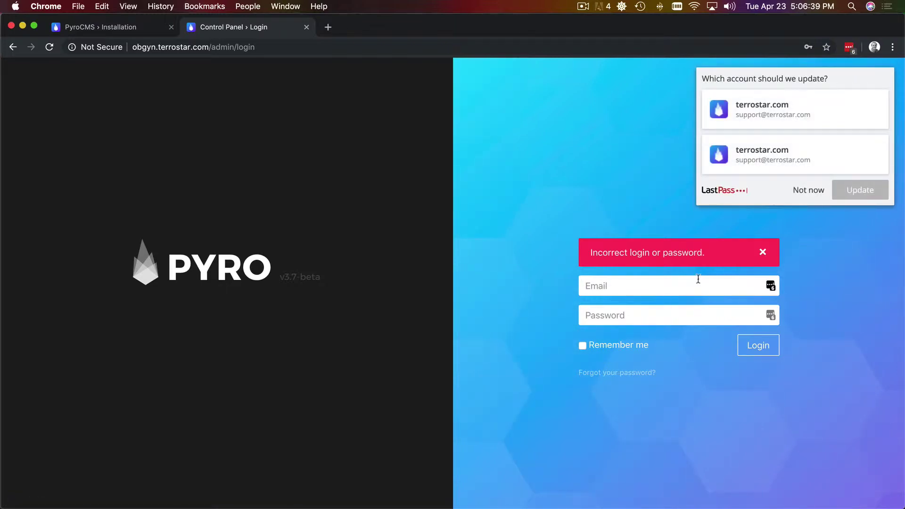
- Log in to the control panel with the account e-mail and the pasted password, declining the LastPass update and saving the credentials in Chrome
left_click(698, 279)
type("s")
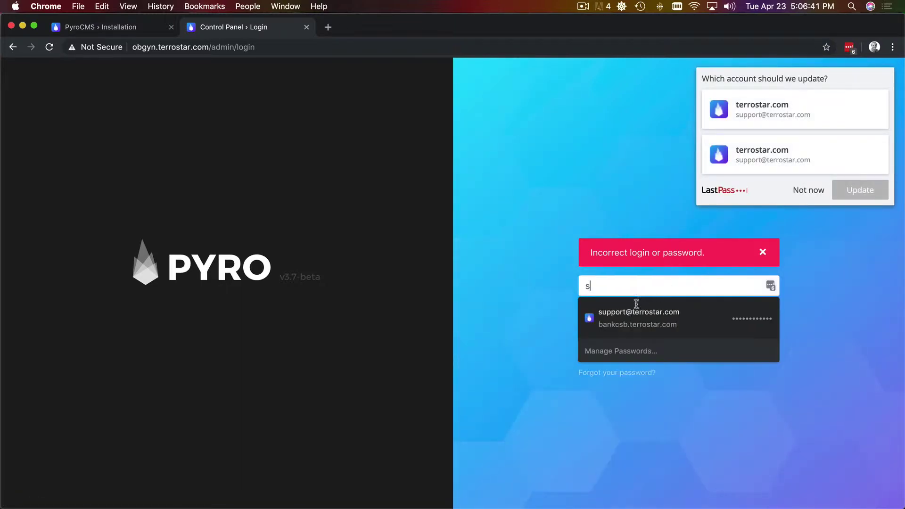
left_click(637, 312)
left_click(664, 312)
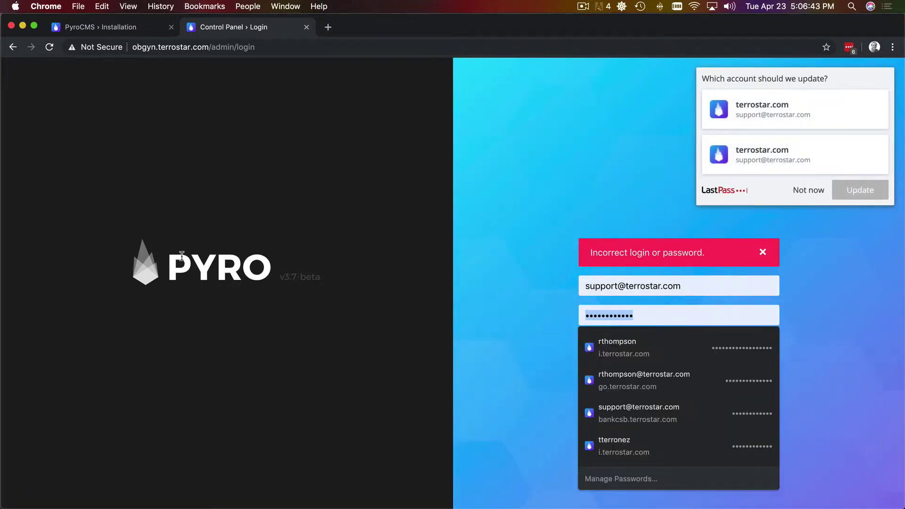
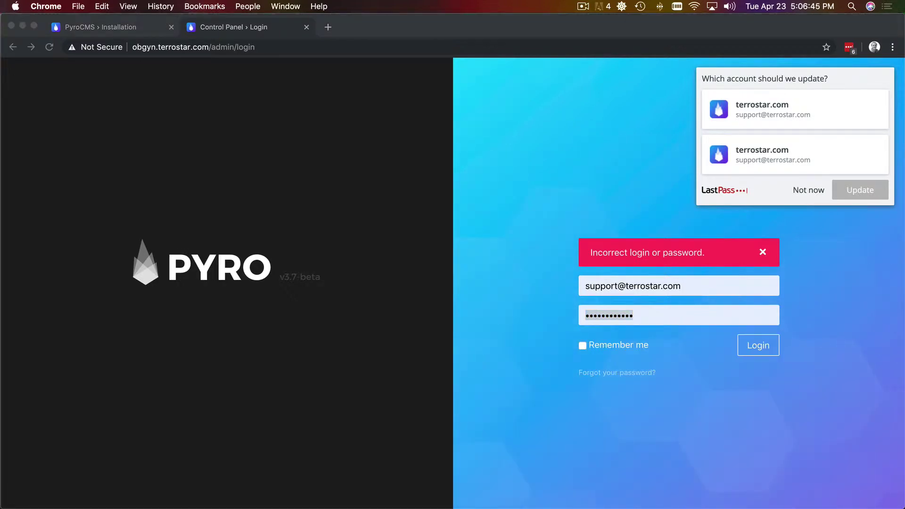
key("super+c")
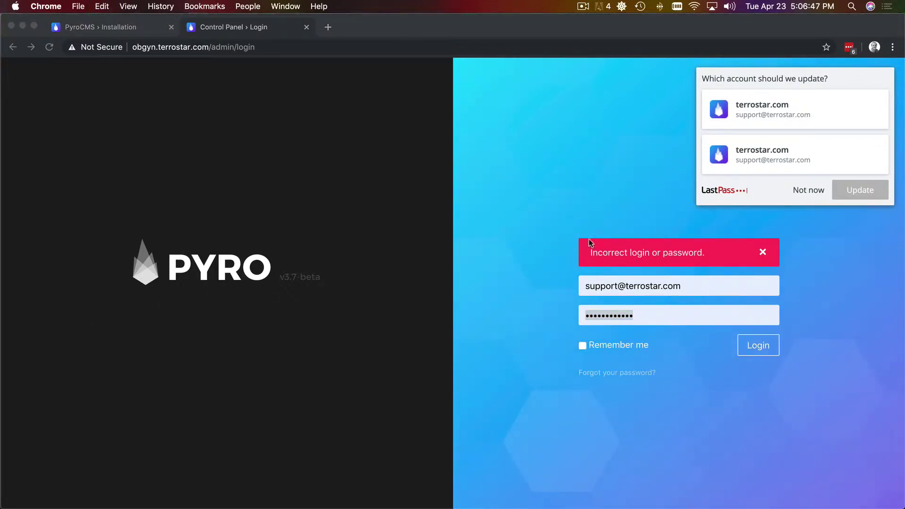
left_click(673, 315)
key("super+v")
key("Return")
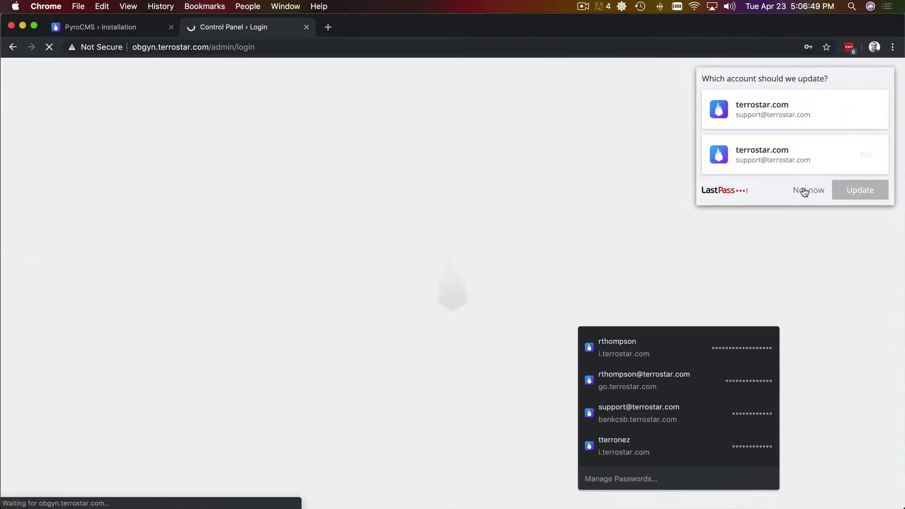
left_click(805, 191)
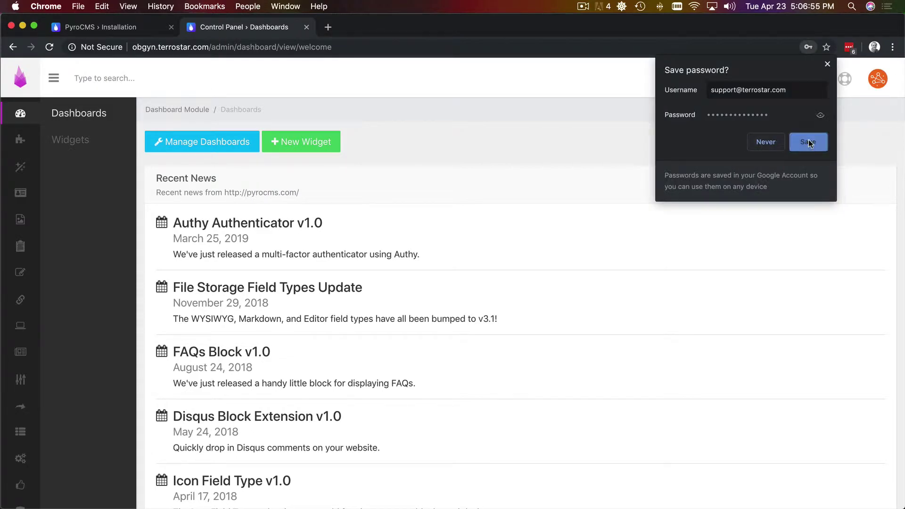
left_click(807, 141)
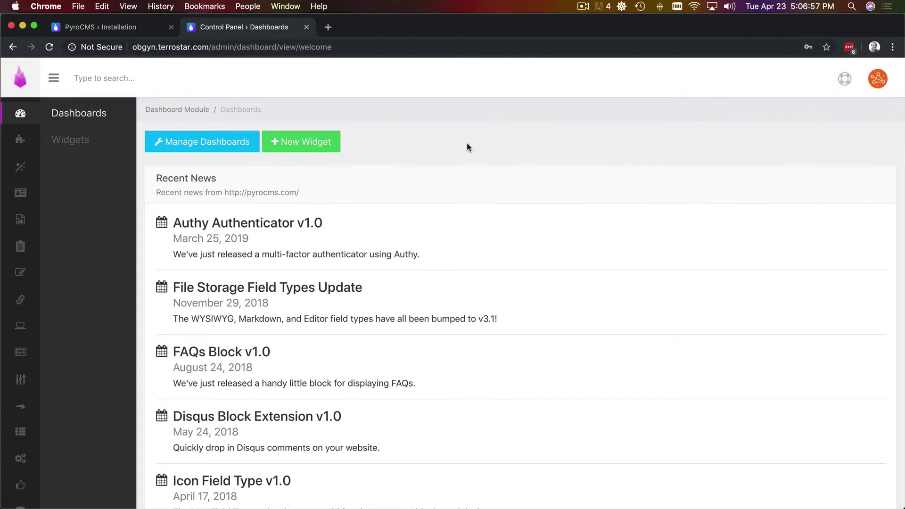
- Open the System settings page by entering "set" in the control panel search
type("set")
key("Return")
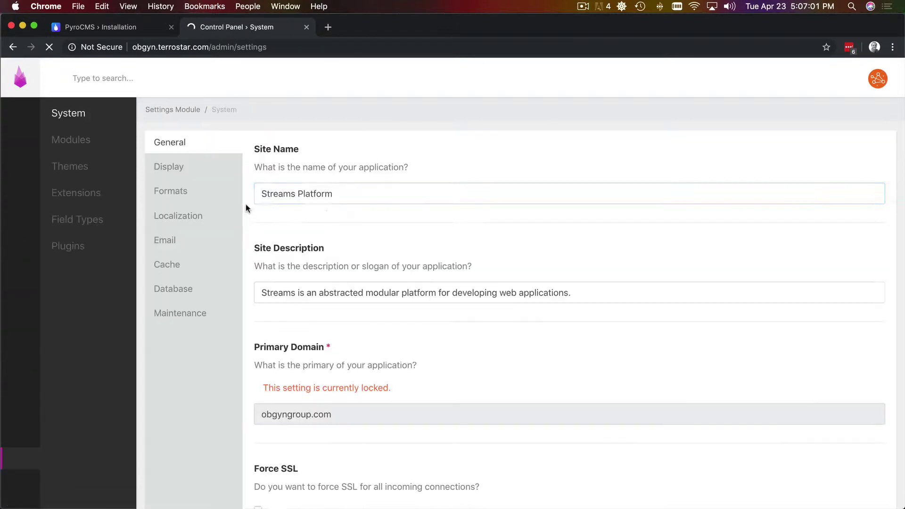
- Turn on Maintenance Mode in the Maintenance settings and save the system settings
left_click(175, 319)
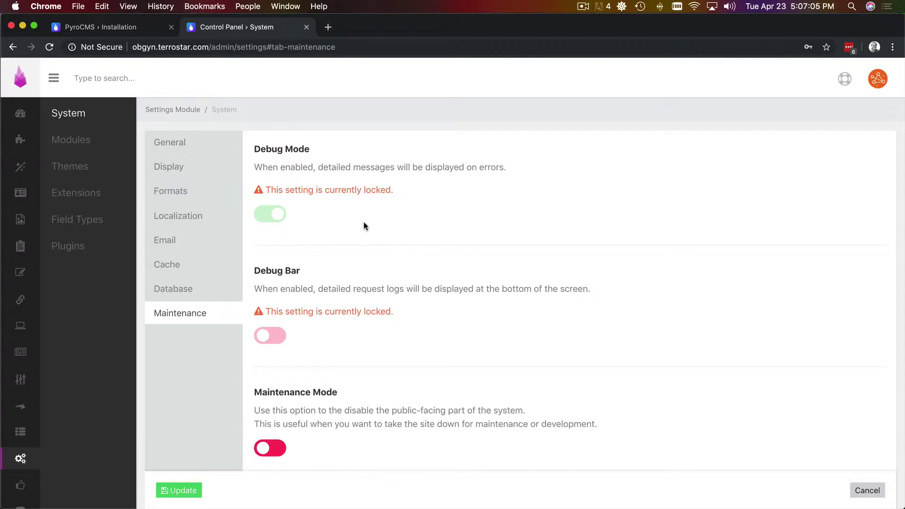
scroll(420, 307, "down", 2)
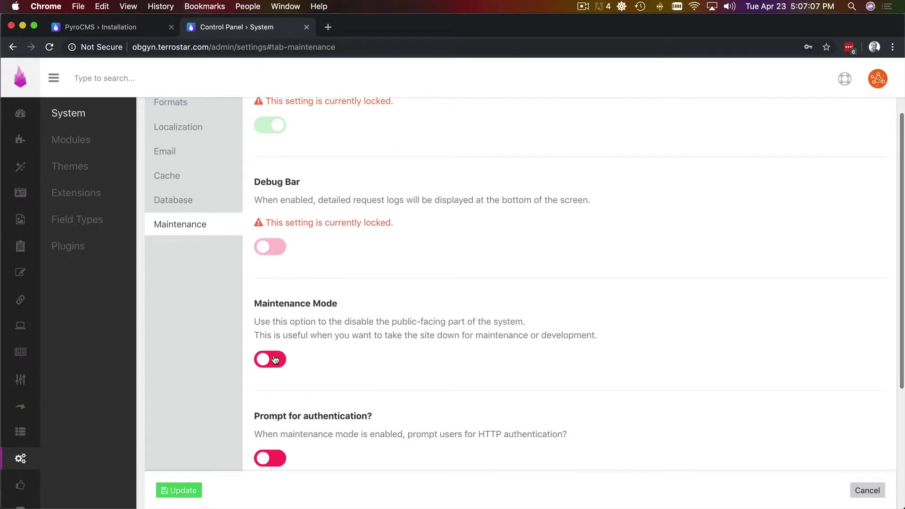
left_click(403, 359)
scroll(441, 354, "down", 4)
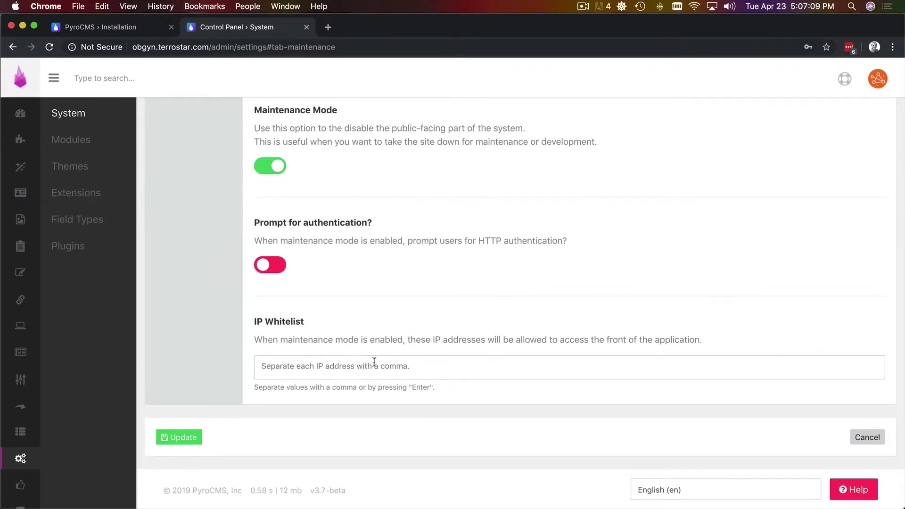
key("super+t")
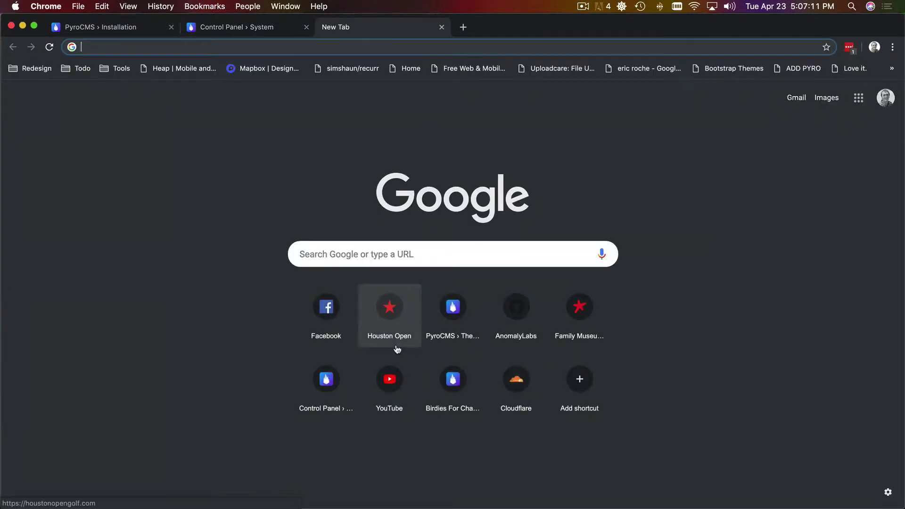
key("super+w")
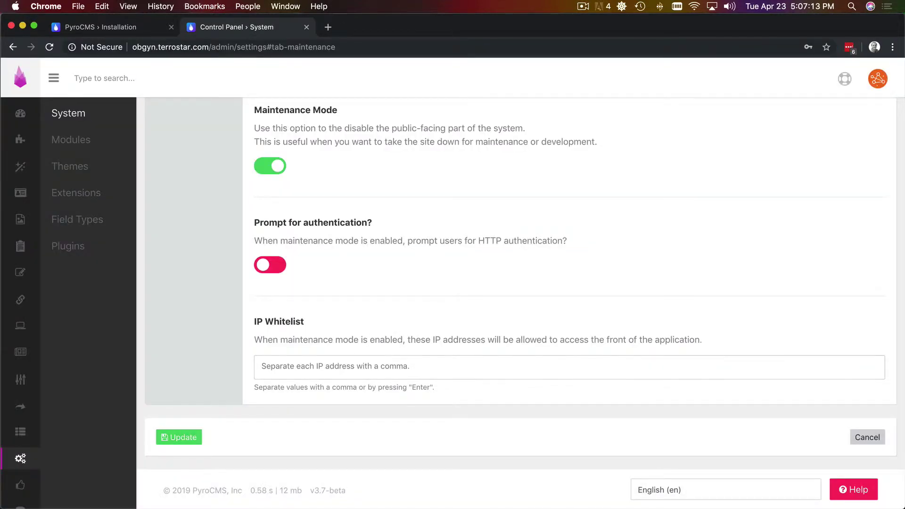
key("super+Tab")
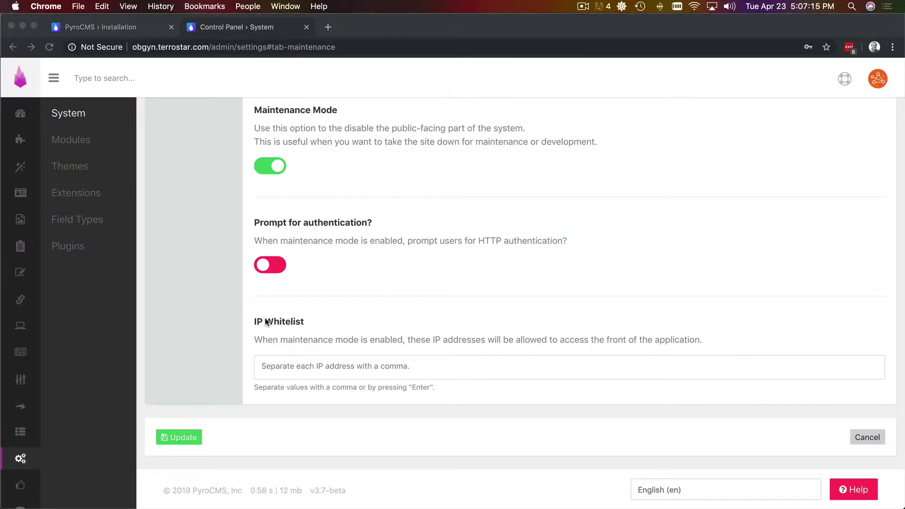
key("super+Tab")
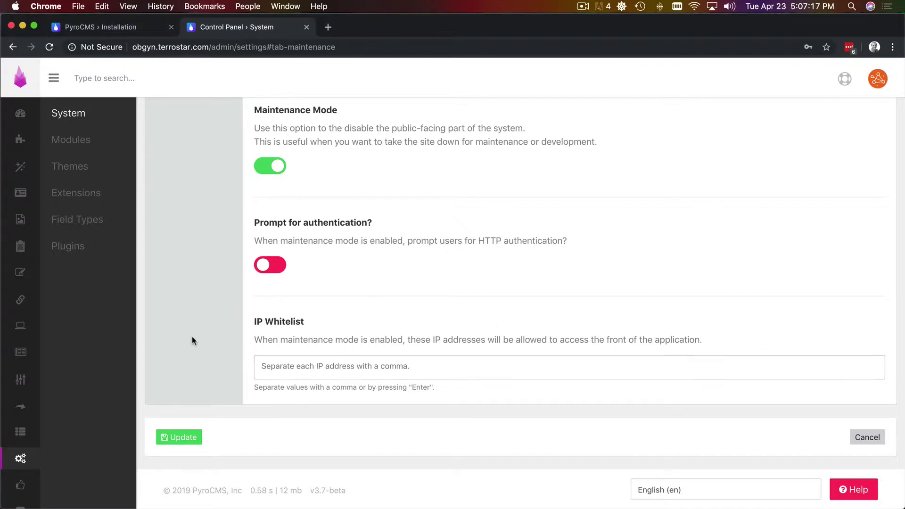
scroll(174, 319, "up", 6)
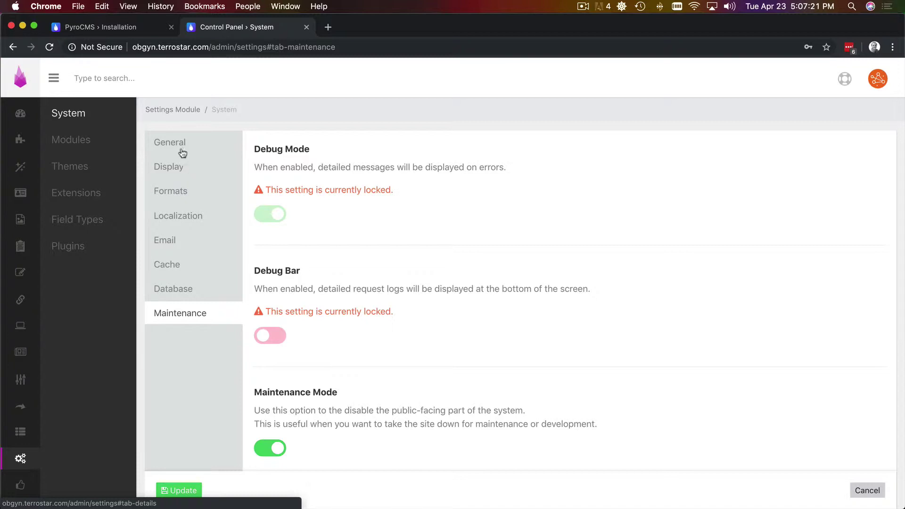
key("Return")
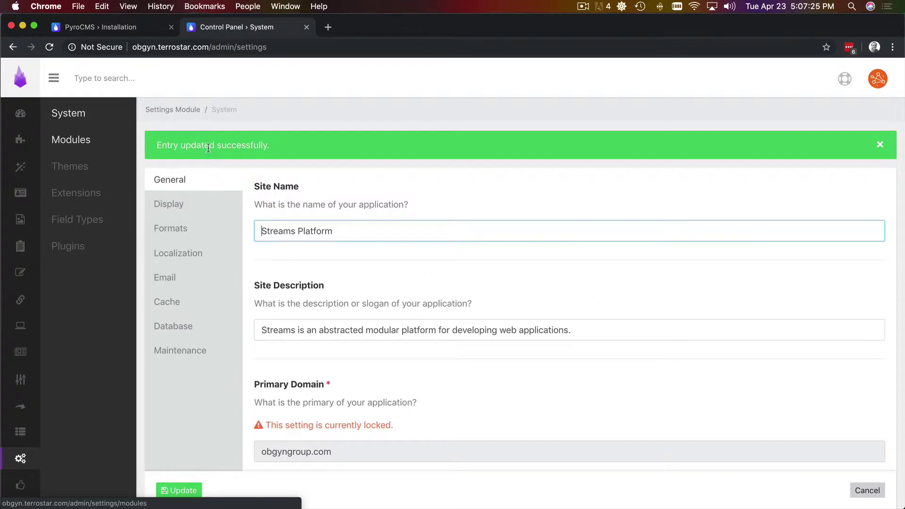
- Go to the Files module by searching "fi" and open the upload pages for the Images and Documents folders in separate tabs
type("fi")
key("Return")
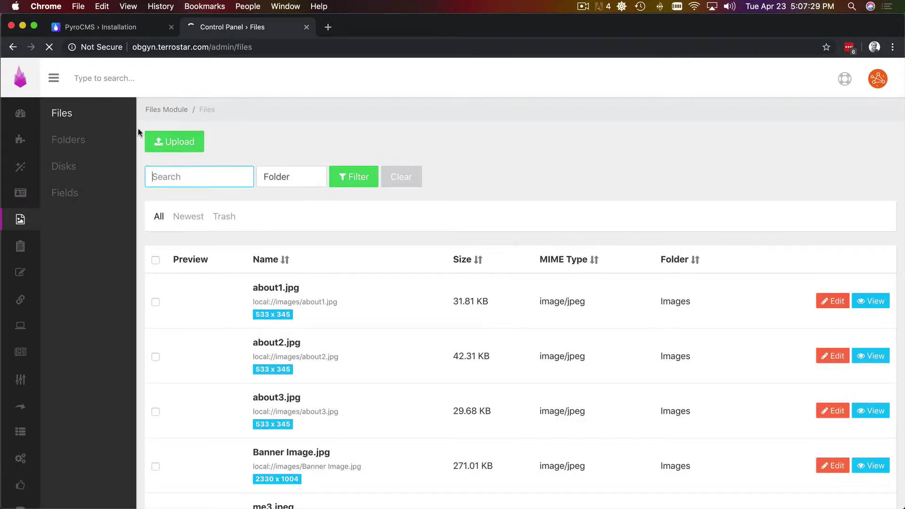
left_click(182, 141)
left_click(363, 200)
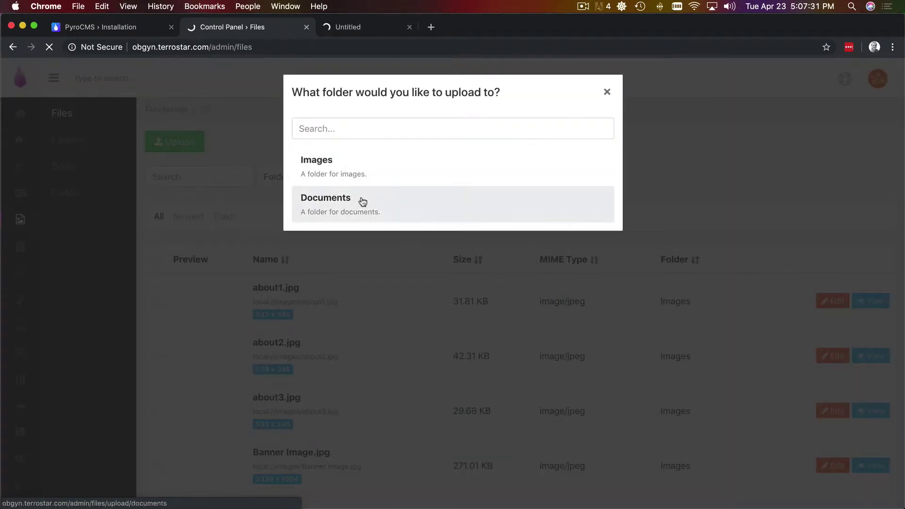
left_click(362, 210)
left_click(306, 27)
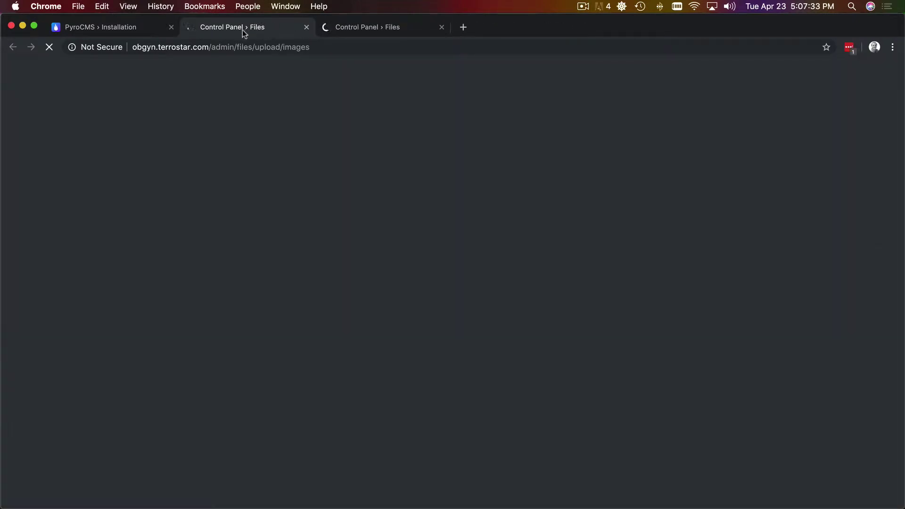
- Upload all five pictures from Finder's local images folder to the Images folder, overwriting the existing files
key("super+Tab")
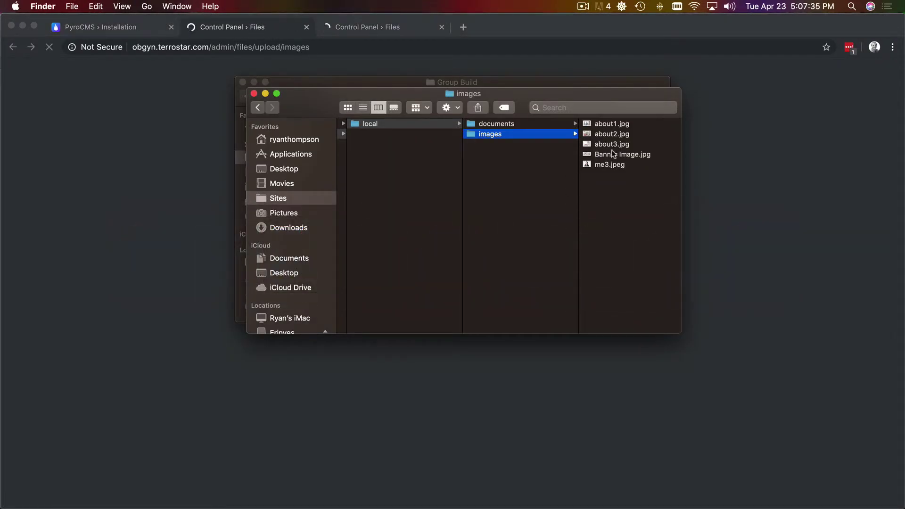
left_click(611, 143)
key("super+a")
left_click_drag(489, 155, 311, 296)
key("super+Tab")
left_click(542, 122)
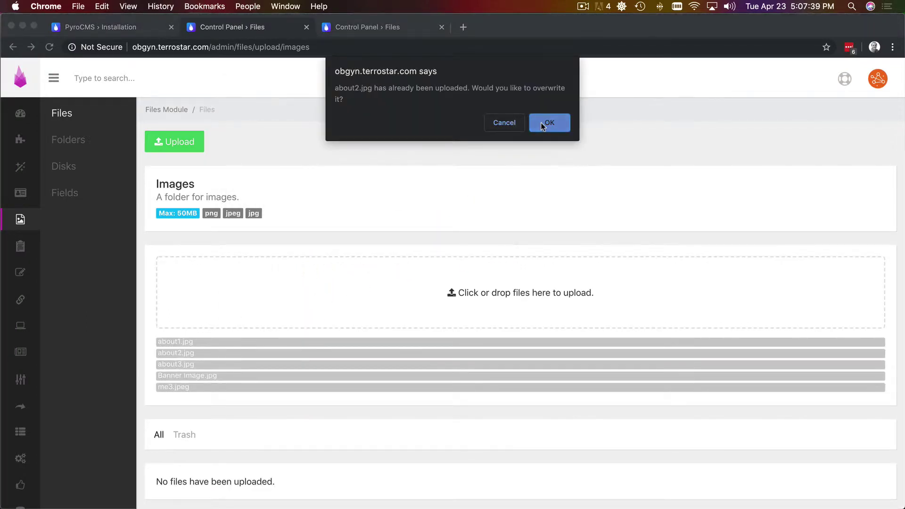
left_click(541, 123)
left_click(541, 123)
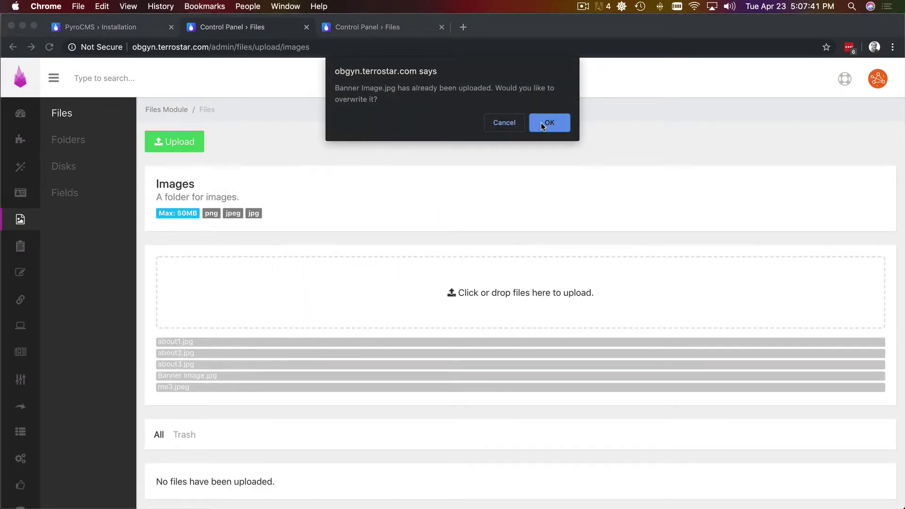
left_click(541, 123)
left_click(541, 122)
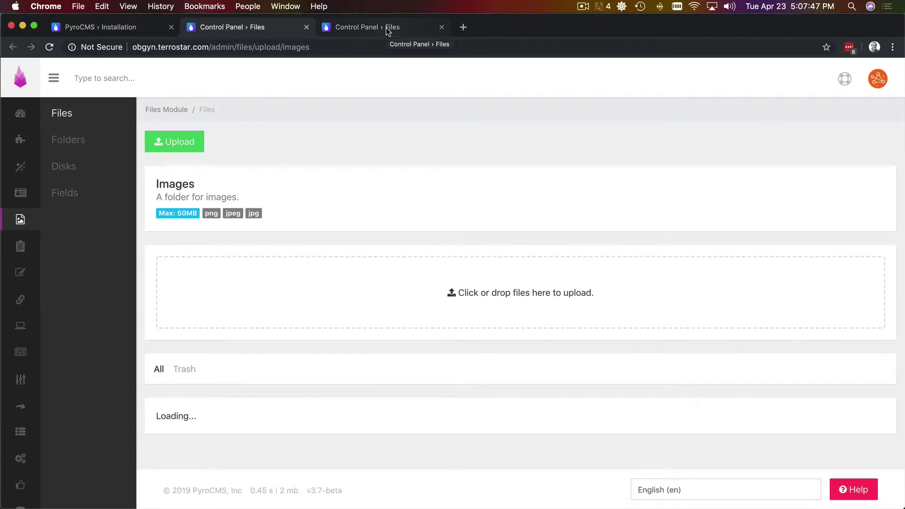
- Upload sample.pdf from Finder's documents folder to the Documents folder, overwrite the existing file, and close that upload tab
left_click(386, 27)
key("super+Tab")
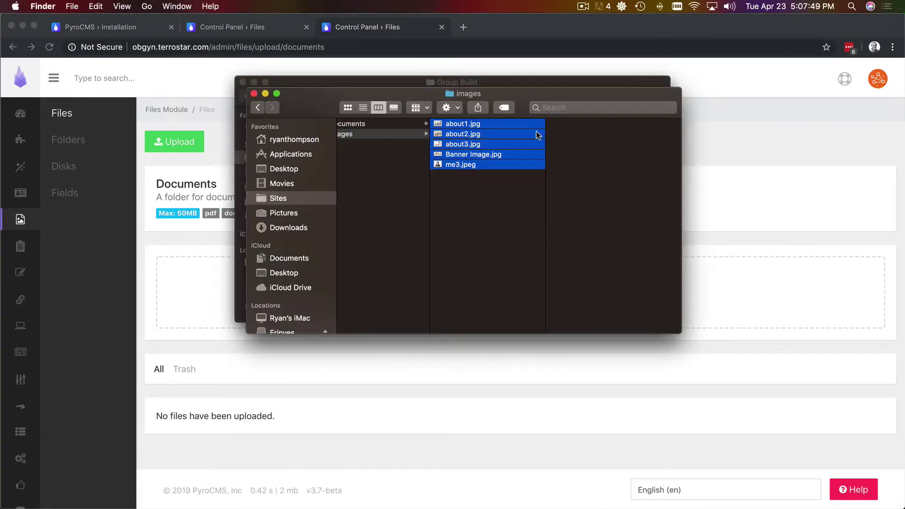
left_click(404, 125)
left_click(497, 141)
left_click_drag(497, 141, 443, 275)
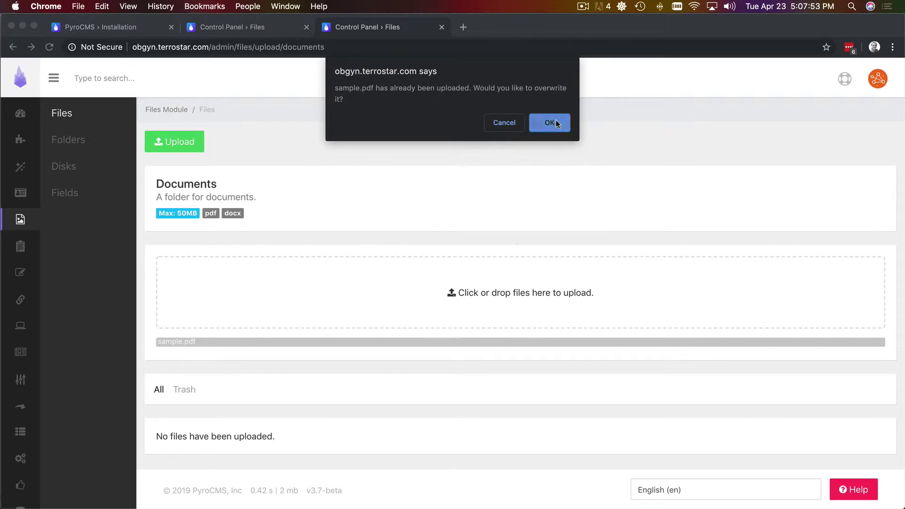
left_click(537, 122)
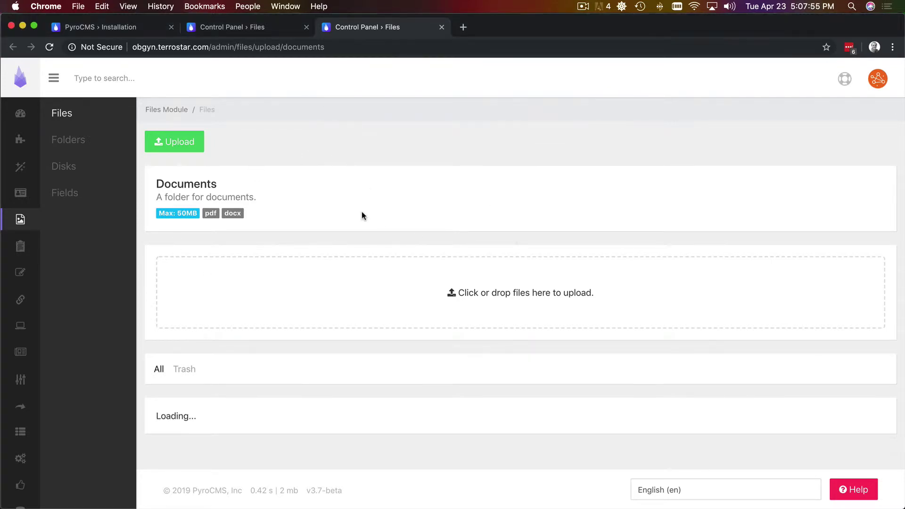
key("super+w")
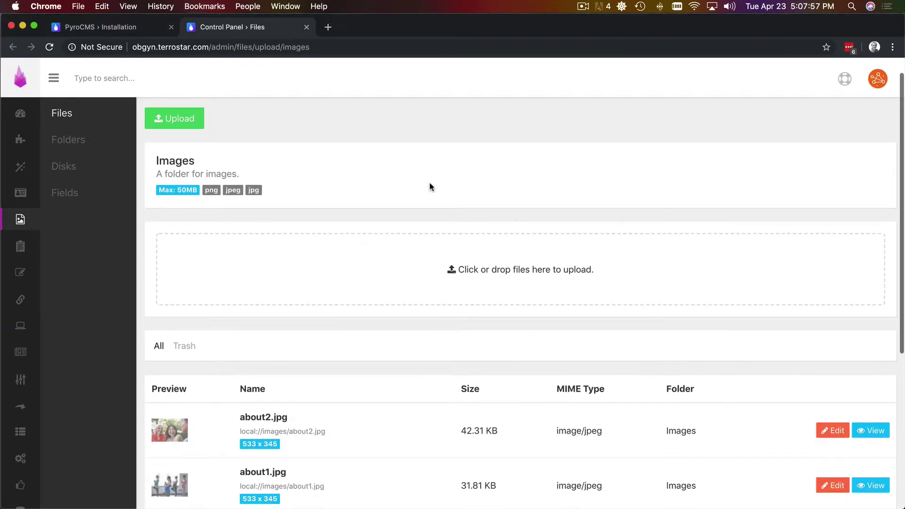
- Open the public site through the control panel search with "view" and look over the home page down to its footer
scroll(429, 184, "down", 2)
key("/")
key("Down")
type("view")
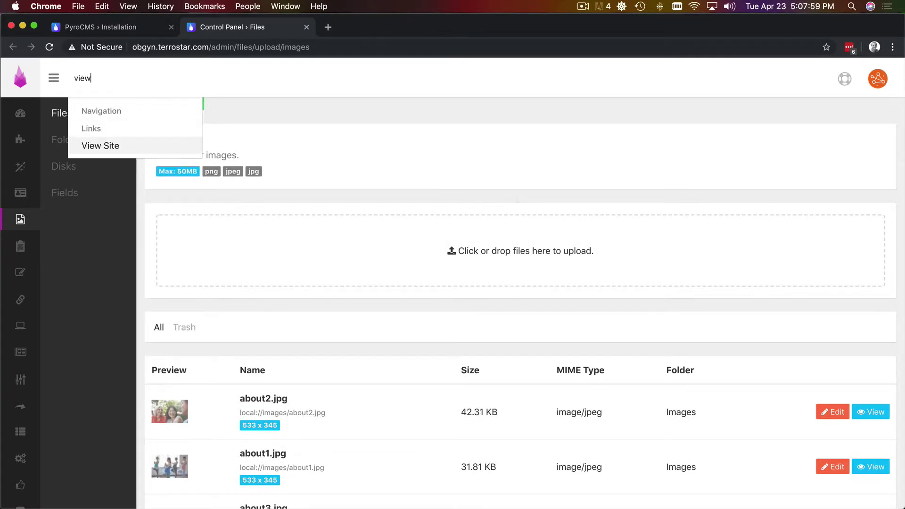
key("Return")
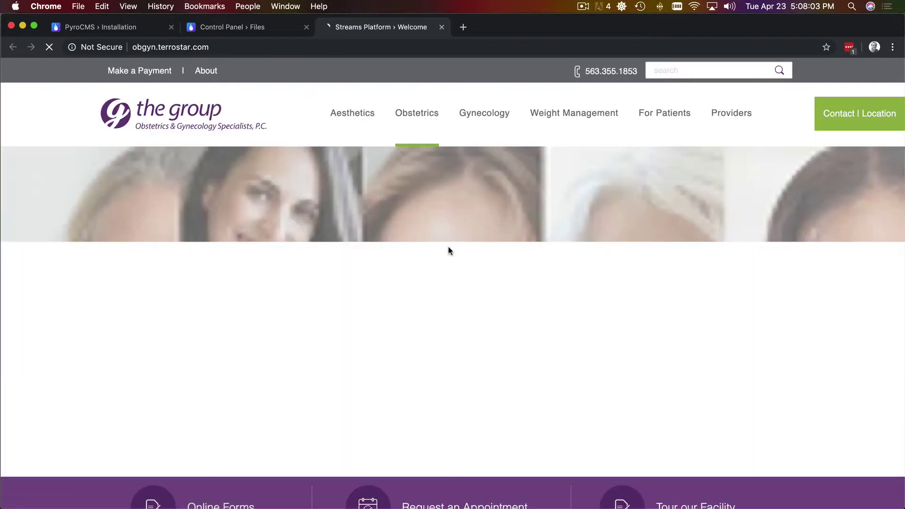
scroll(434, 247, "down", 10)
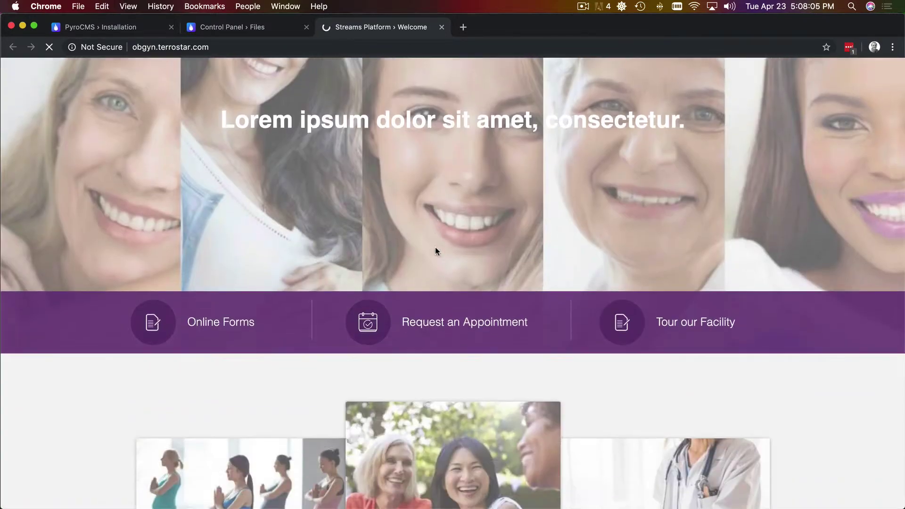
scroll(436, 247, "down", 15)
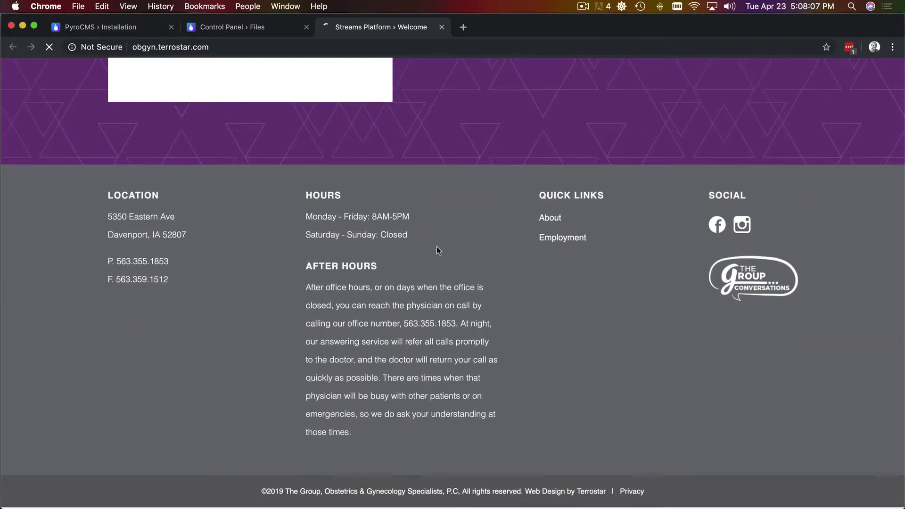
scroll(436, 247, "up", 10)
scroll(436, 248, "up", 15)
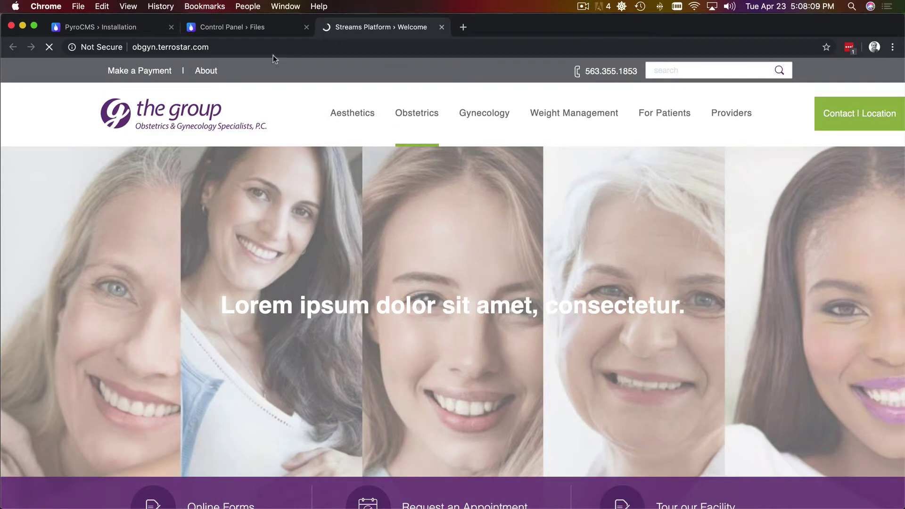
- Log out of the control panel and reload the public home page to check maintenance mode as a guest
left_click(236, 31)
left_click(359, 30)
key("ctrl+shift+Tab")
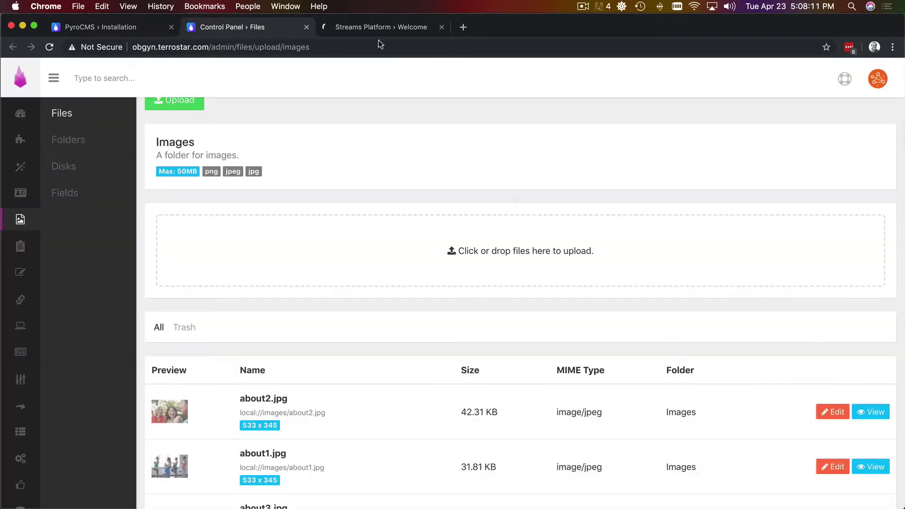
left_click(877, 79)
left_click(842, 128)
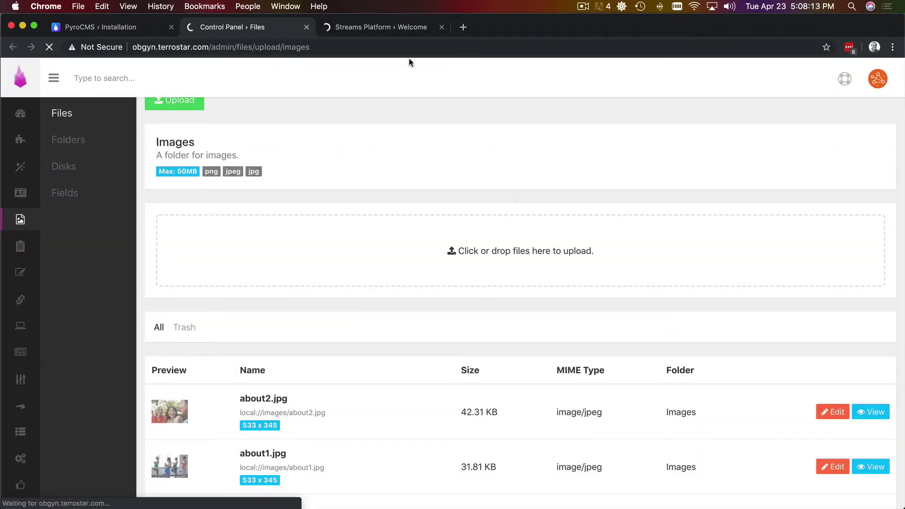
left_click(389, 28)
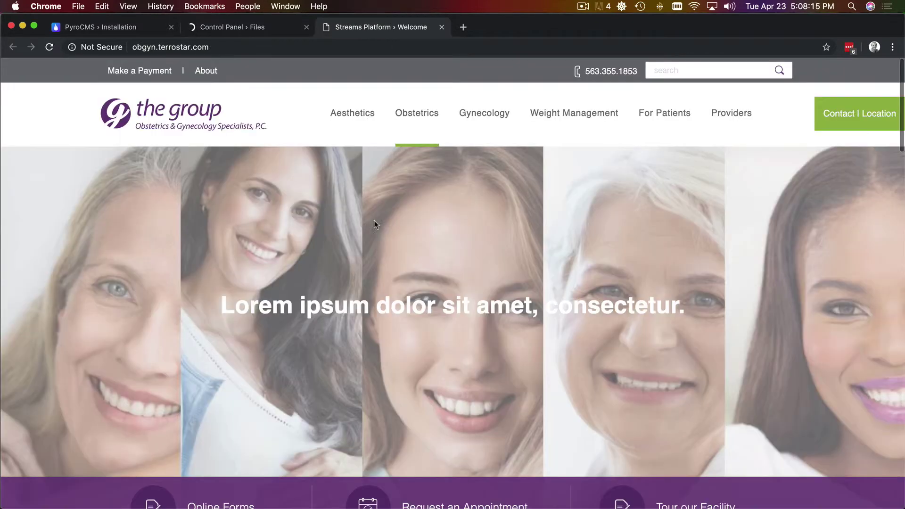
key("super+r")
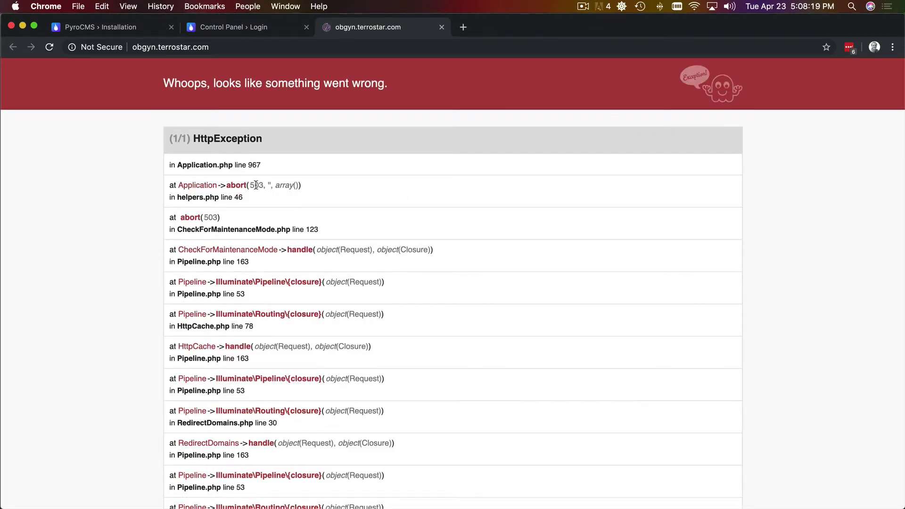
- Switch to Terminal, edit the .env file with nano, and return to Chrome to reload the public site
key("super+Tab")
key("super+Tab")
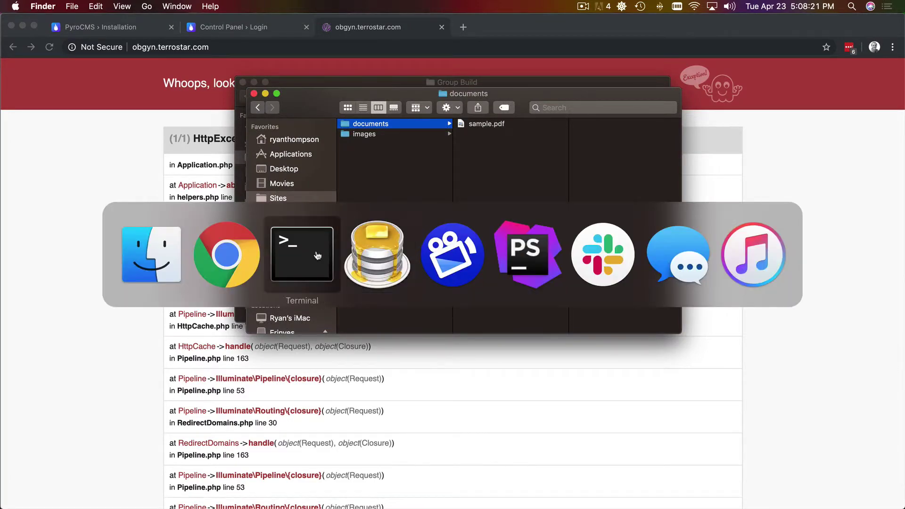
key("super+m")
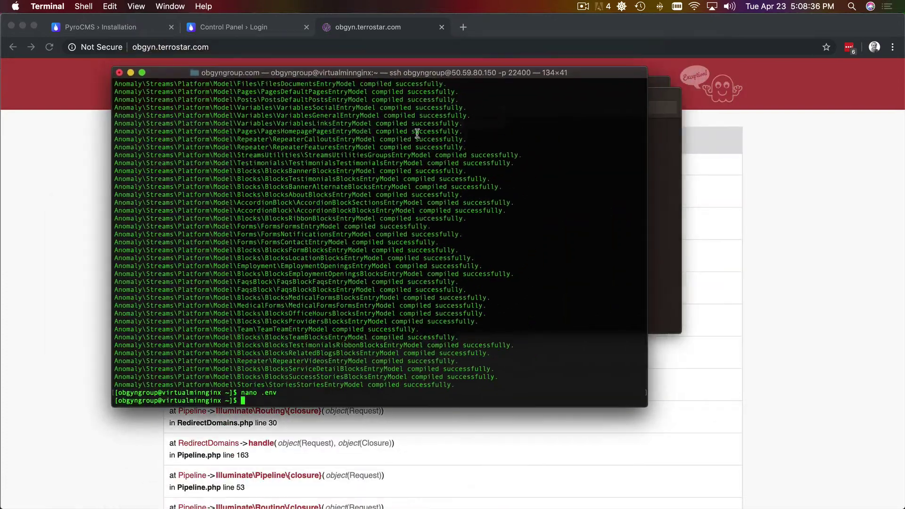
left_click(47, 277)
key("super+r")
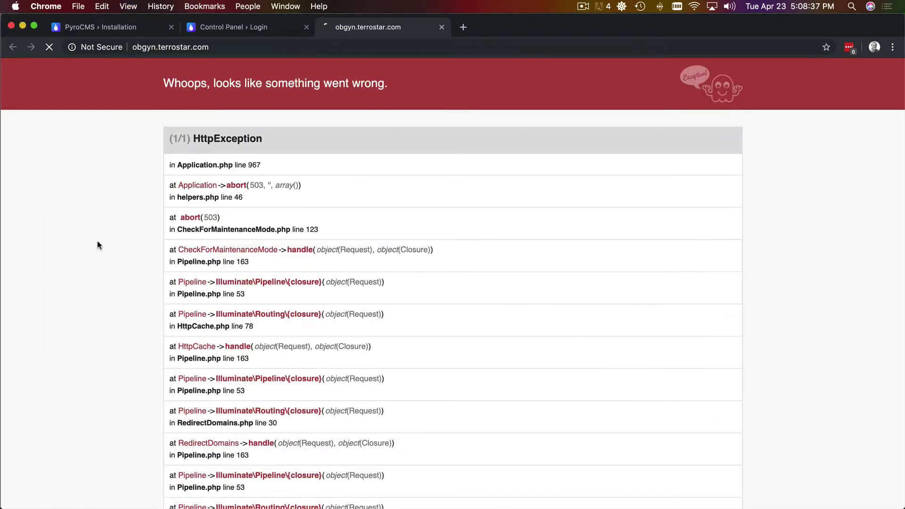
- Log back in to the control panel with the autofilled account e-mail and password
left_click(242, 27)
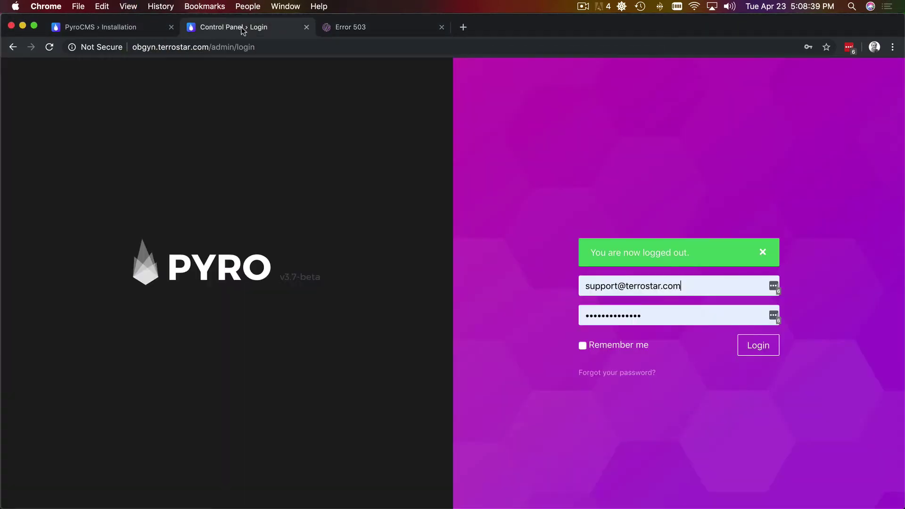
left_click(367, 23)
left_click(291, 29)
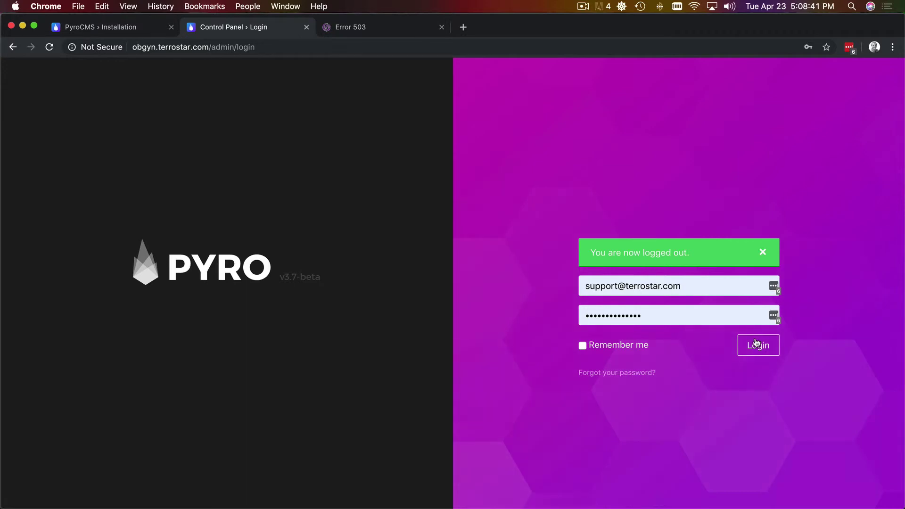
left_click(757, 344)
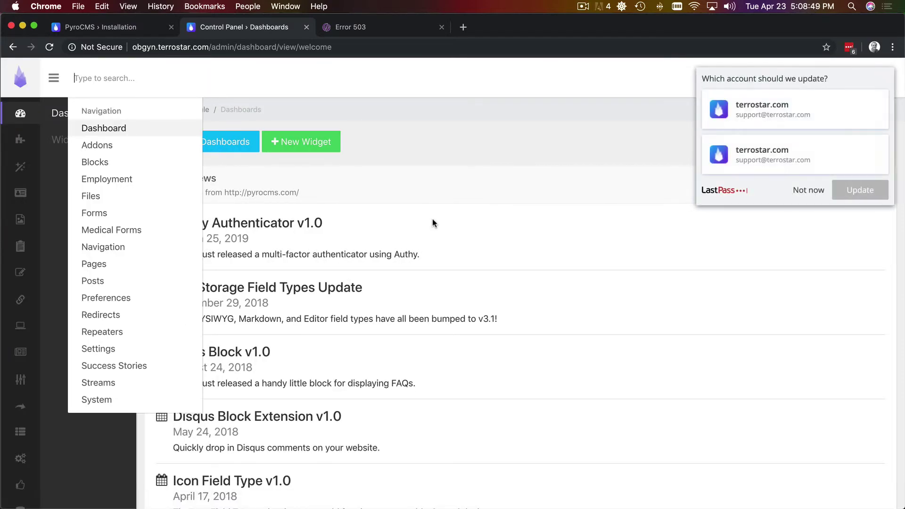
- Open the settings through the control panel search with "set", dismissing the password update offer, and review the Maintenance options
type("set")
key("Return")
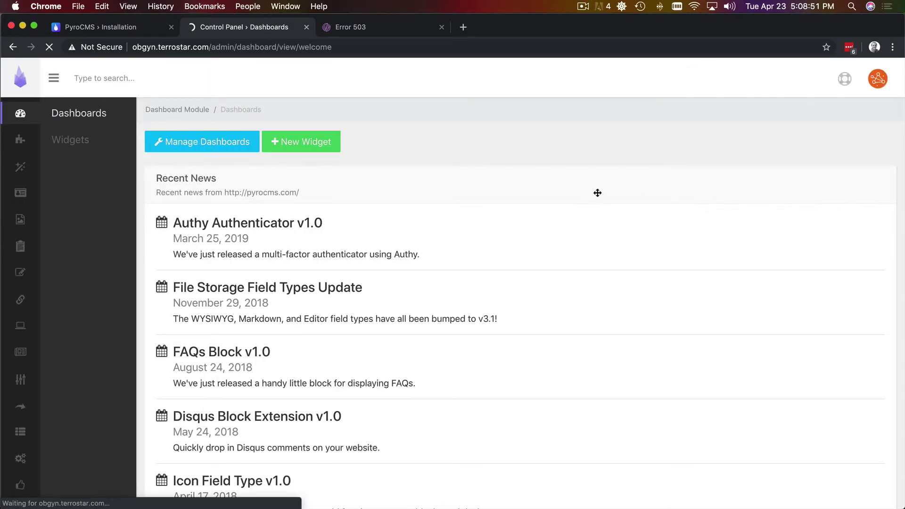
left_click(809, 190)
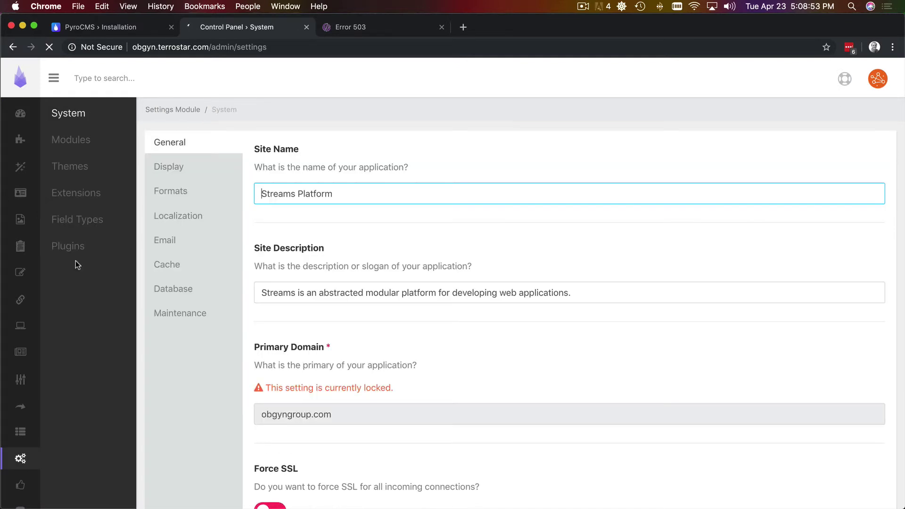
left_click(180, 313)
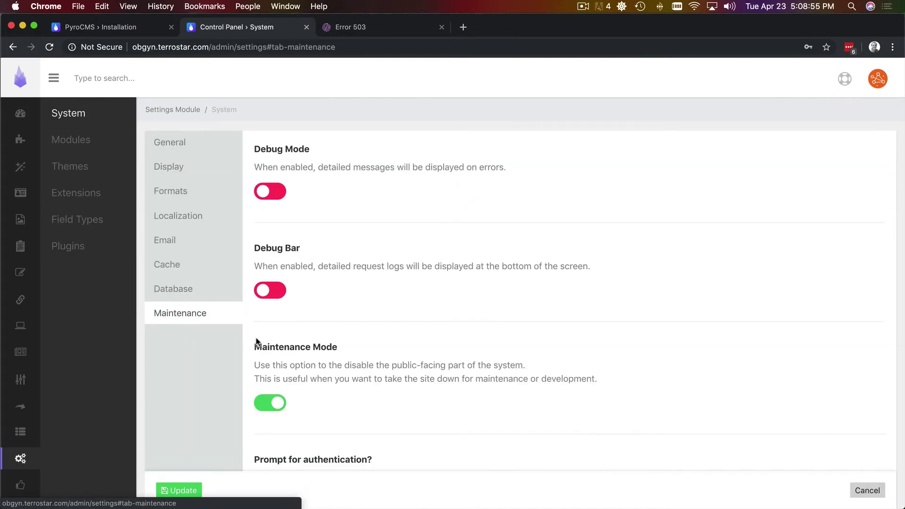
scroll(382, 311, "down", 3)
scroll(332, 278, "up", 3)
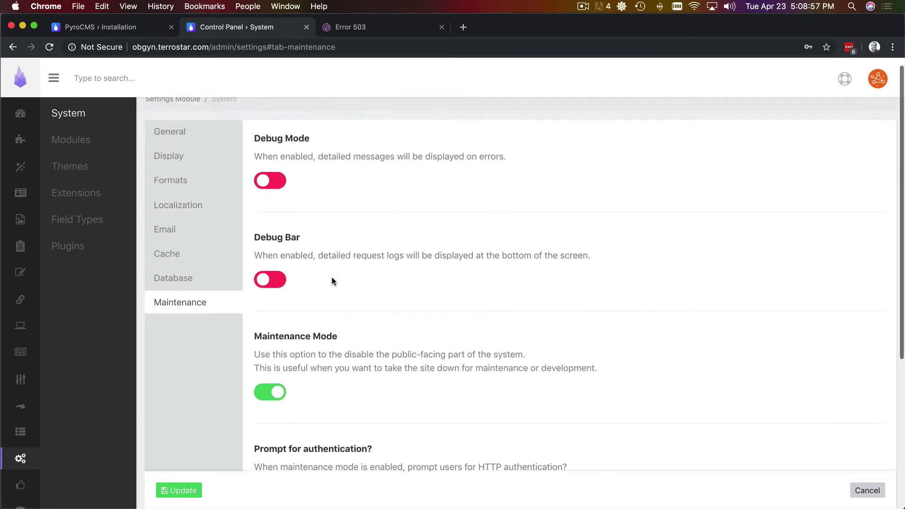
- Compare the public site's guest page with the Maintenance Mode setting in the control panel, ending on the public page
left_click(350, 28)
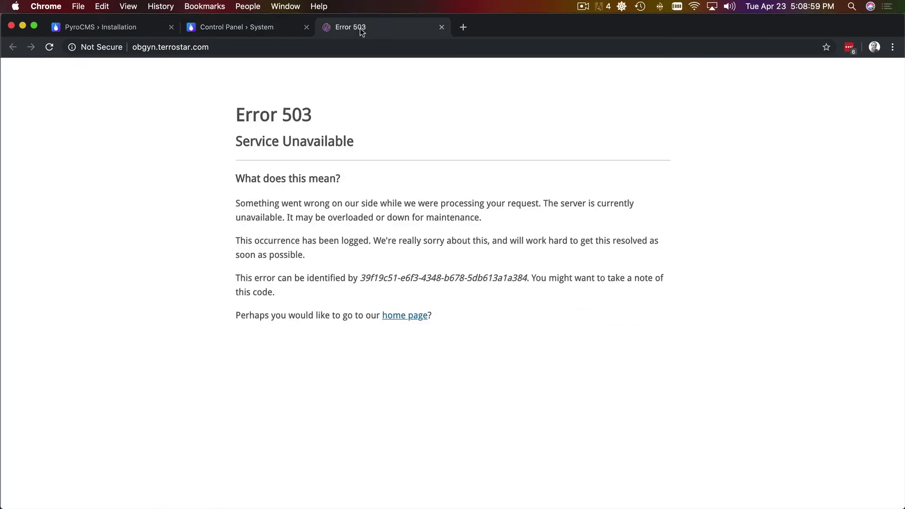
left_click(226, 29)
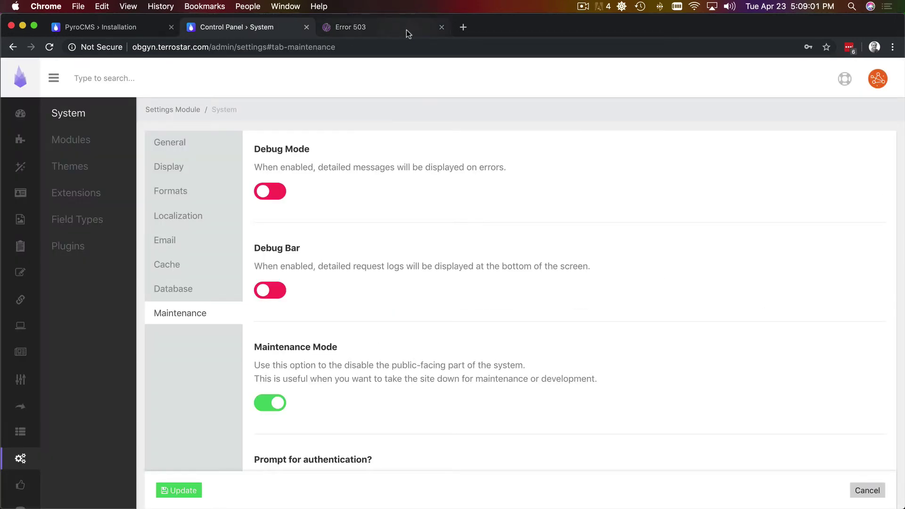
left_click(407, 29)
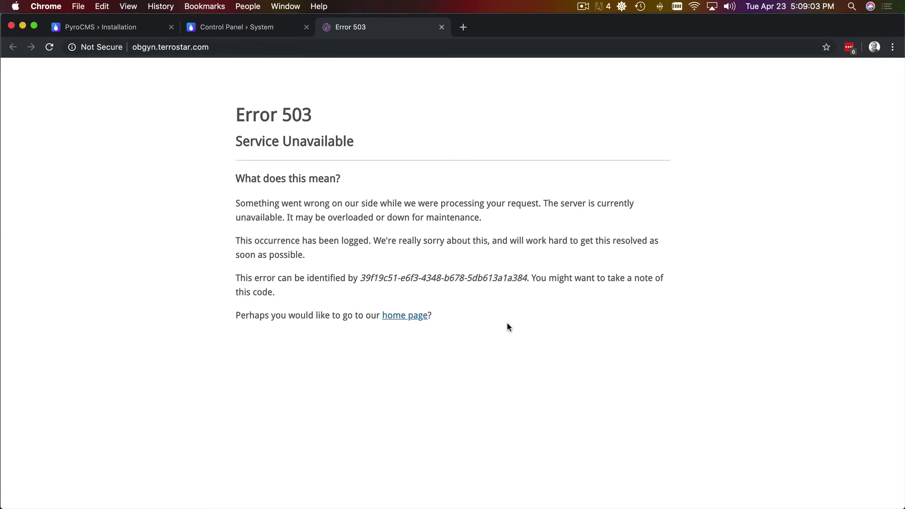